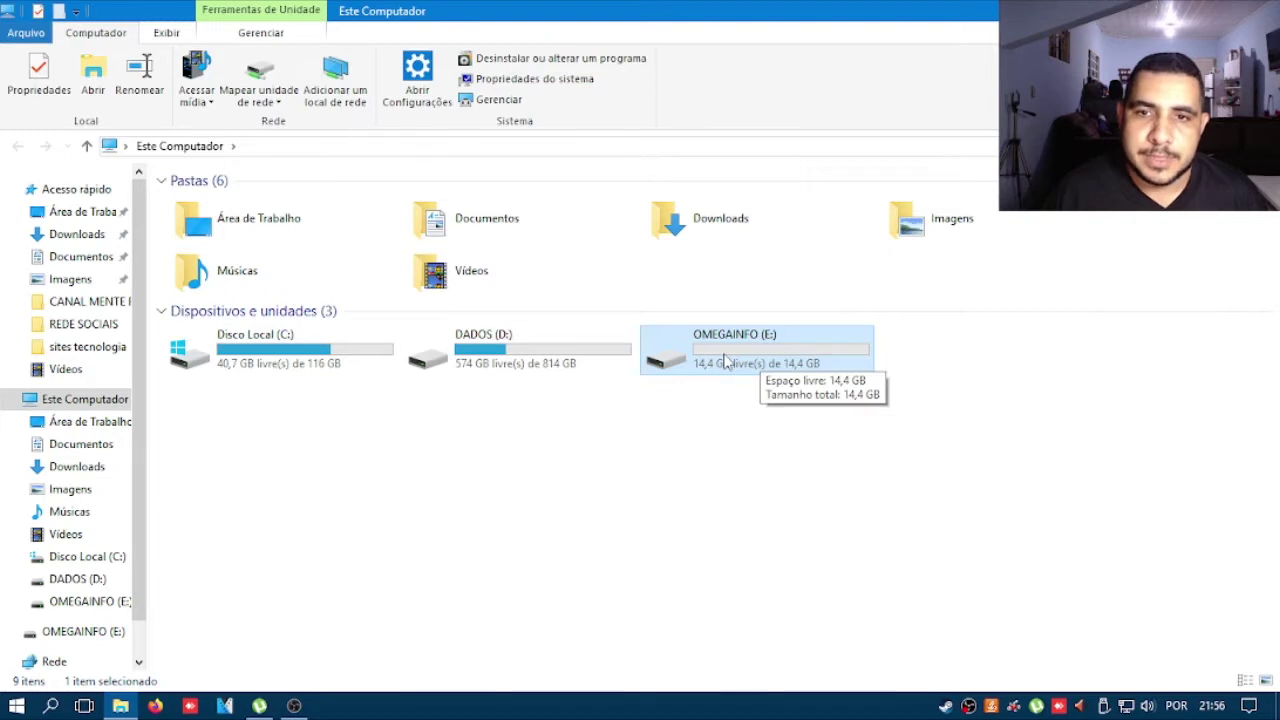
Step: Set up formatting of the OMEGAINFO (E:) drive with the NTFS file system, keeping OMEGAINFO as the volume label
right_click(726, 363)
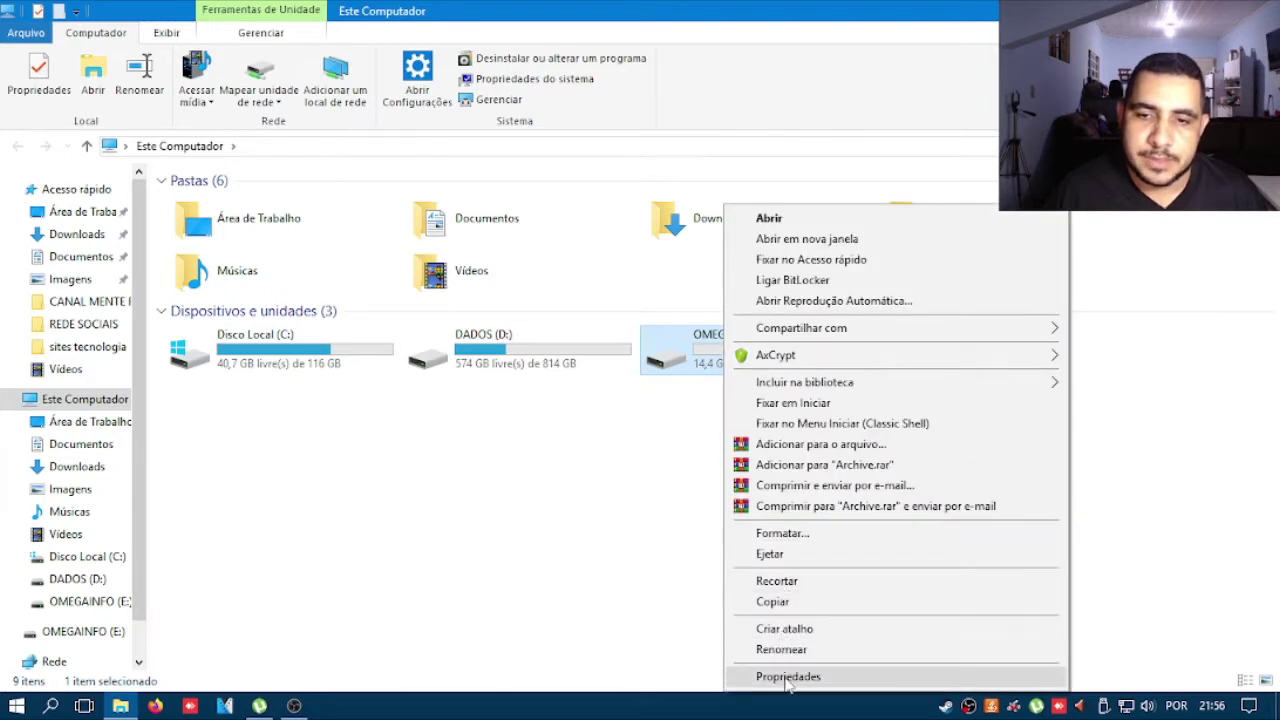
left_click(782, 533)
left_click_drag(218, 273, 575, 115)
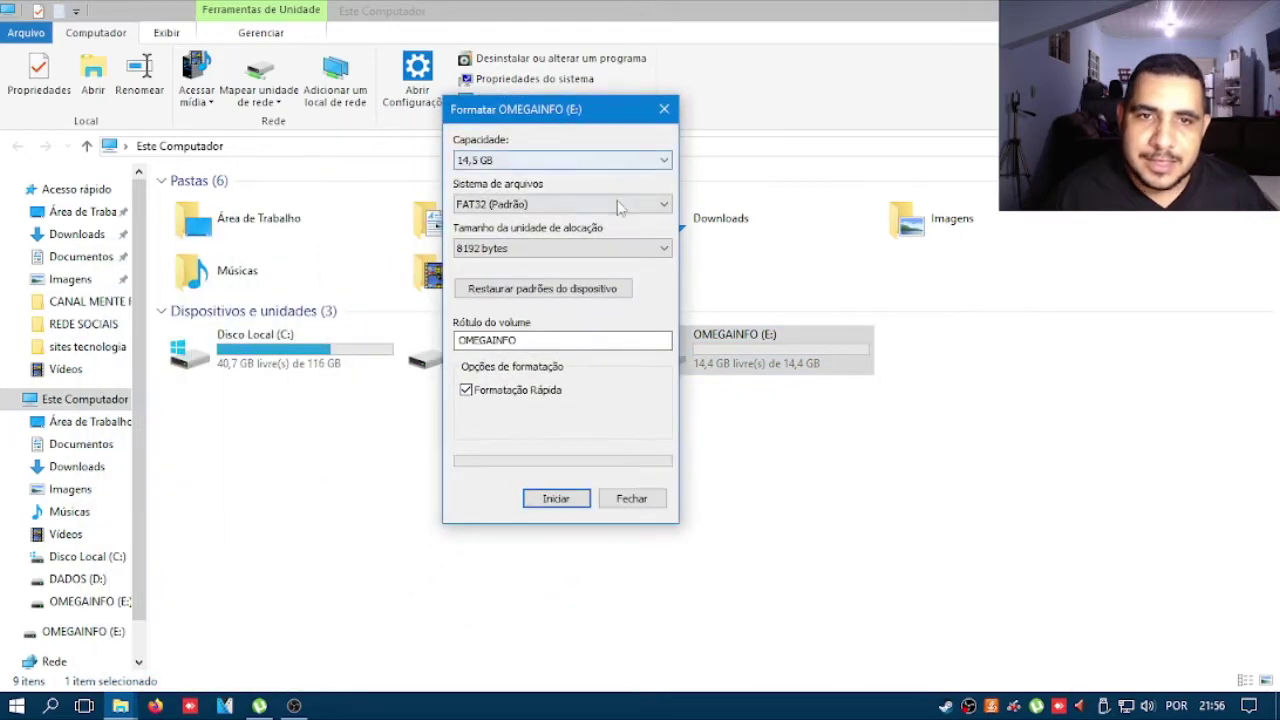
left_click(563, 207)
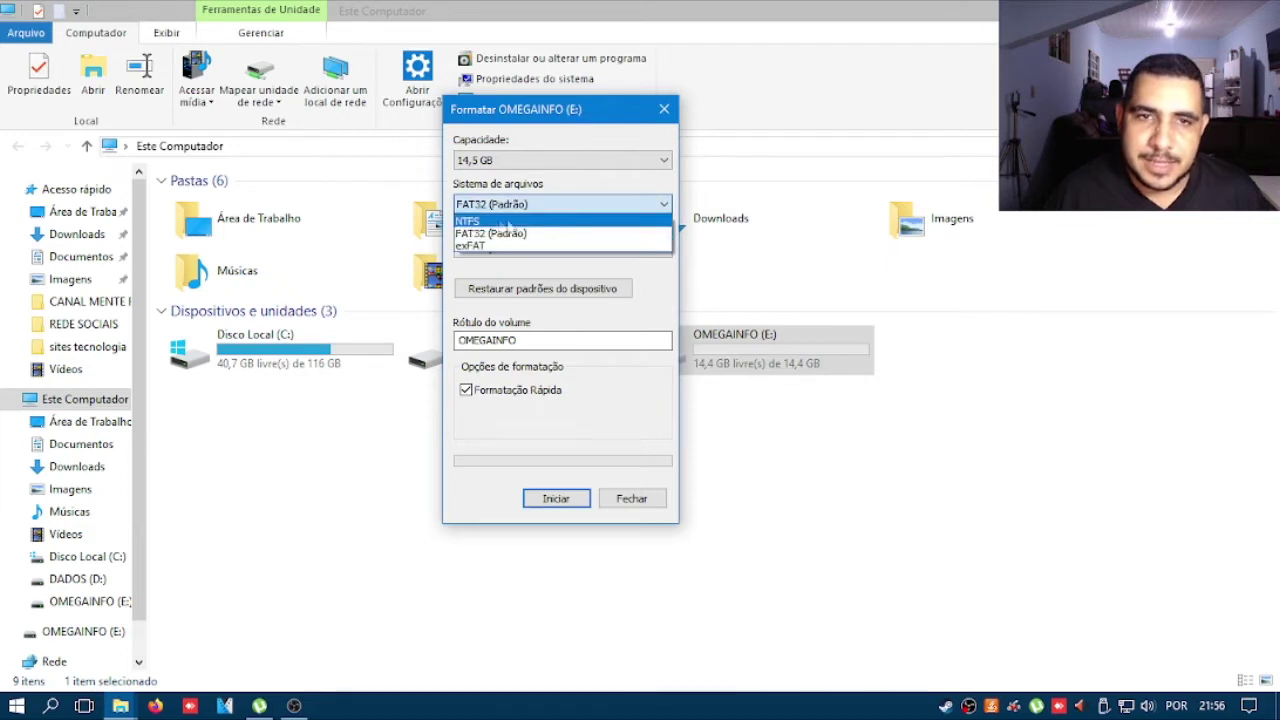
left_click(487, 222)
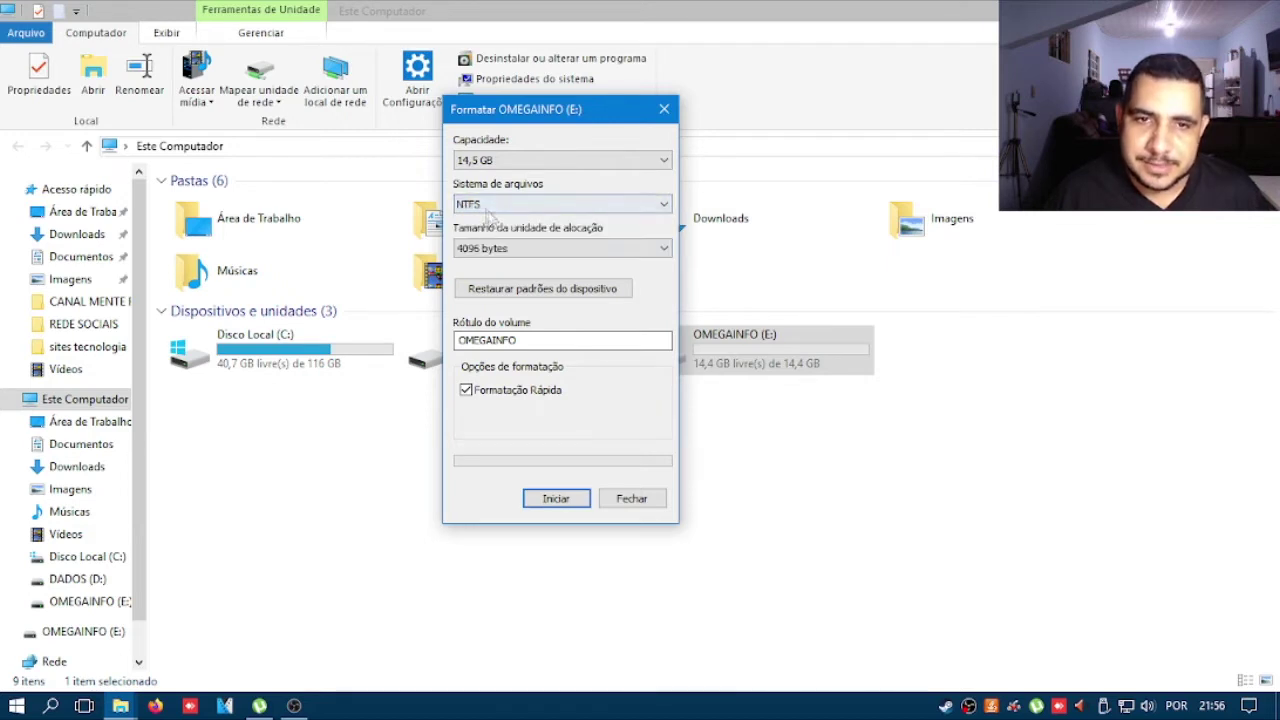
double_click(530, 342)
left_click(467, 341)
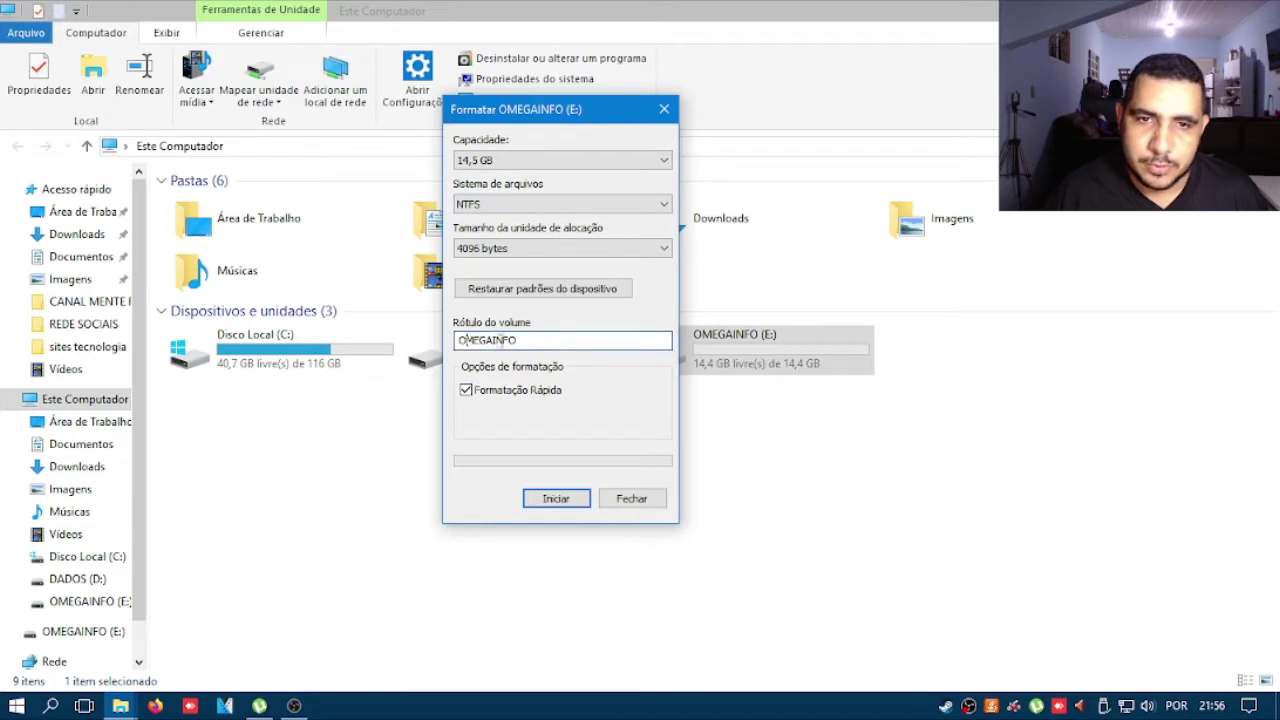
Step: Run the quick format of the drive, accept the data erasure, and close the format dialog once it finishes
left_click(556, 500)
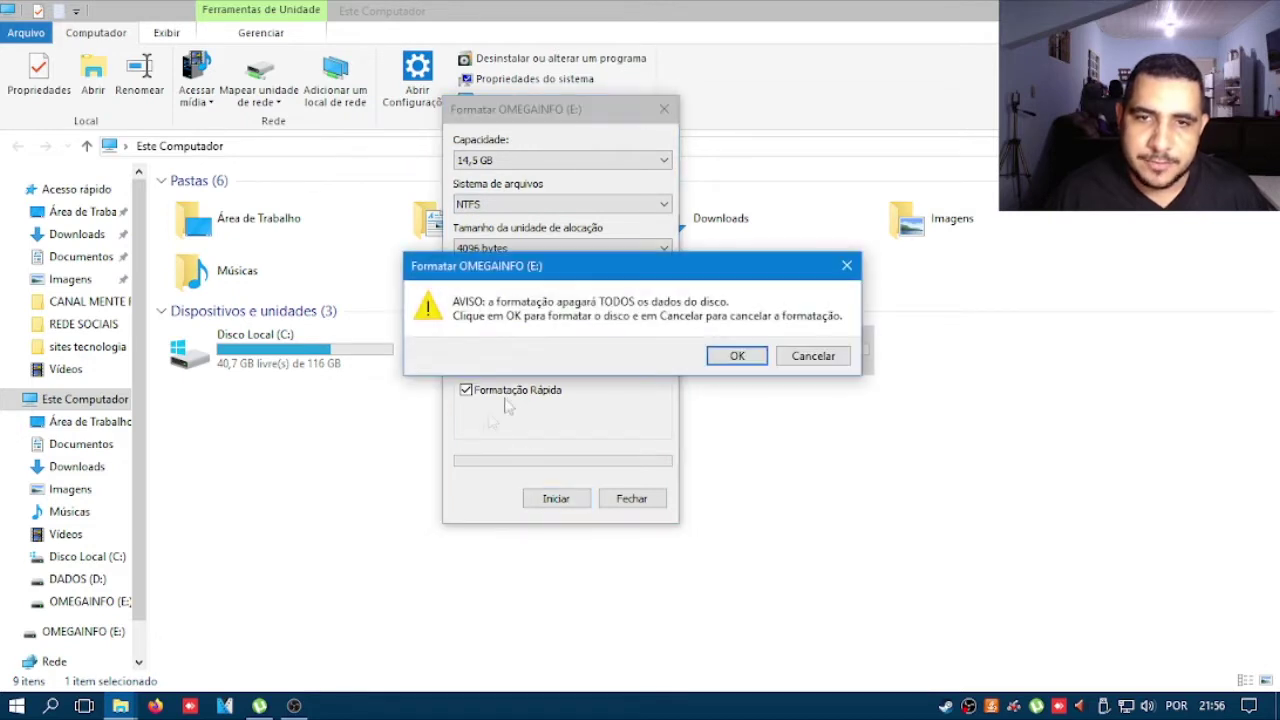
left_click(735, 358)
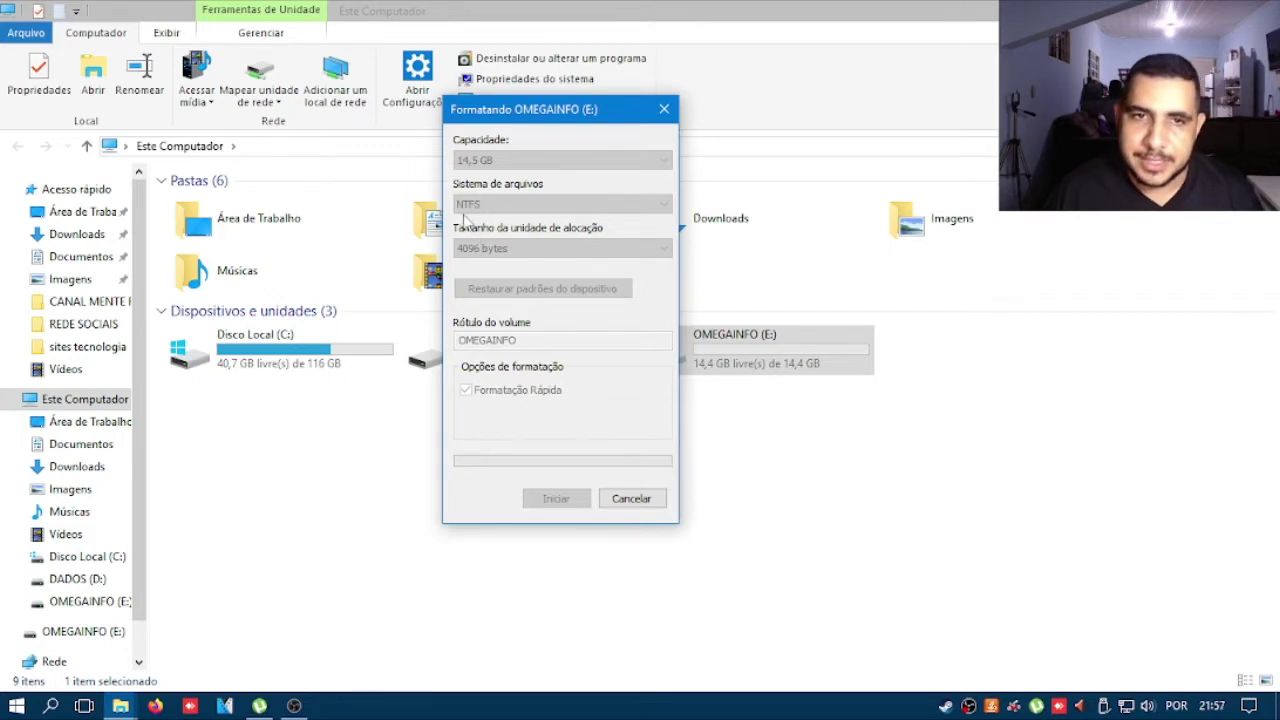
left_click_drag(548, 118, 295, 145)
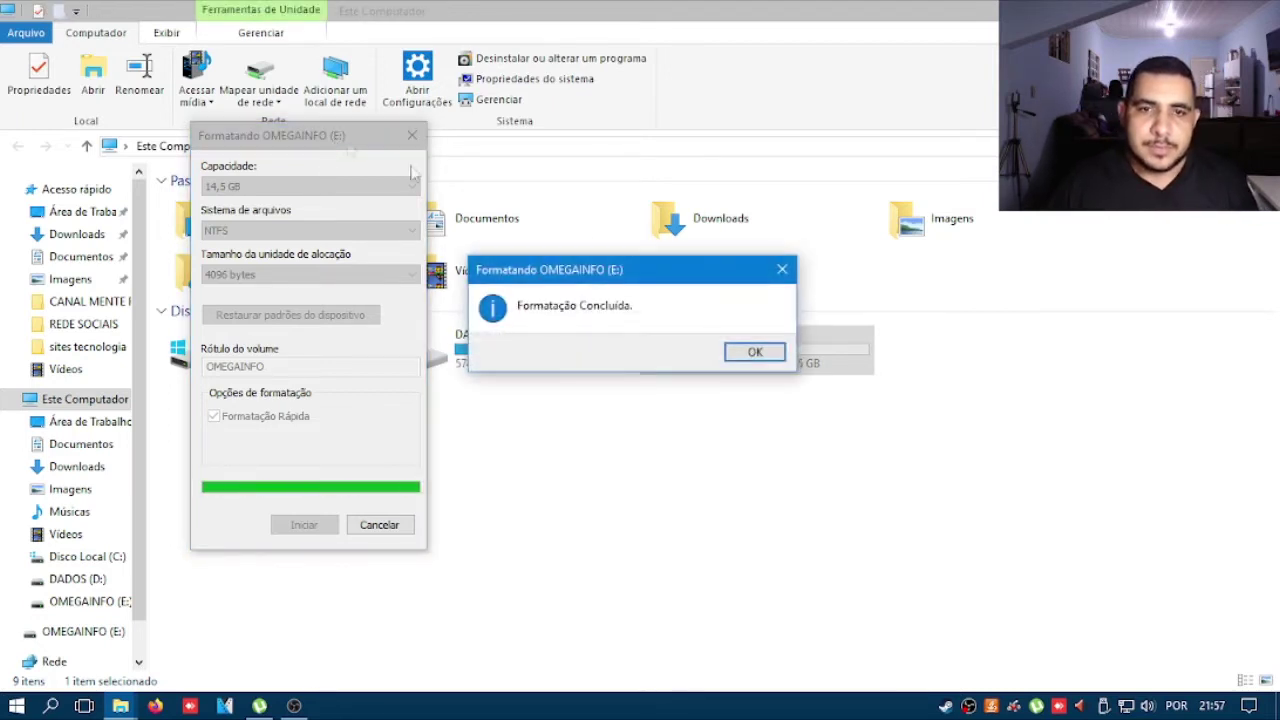
left_click(770, 350)
left_click(392, 526)
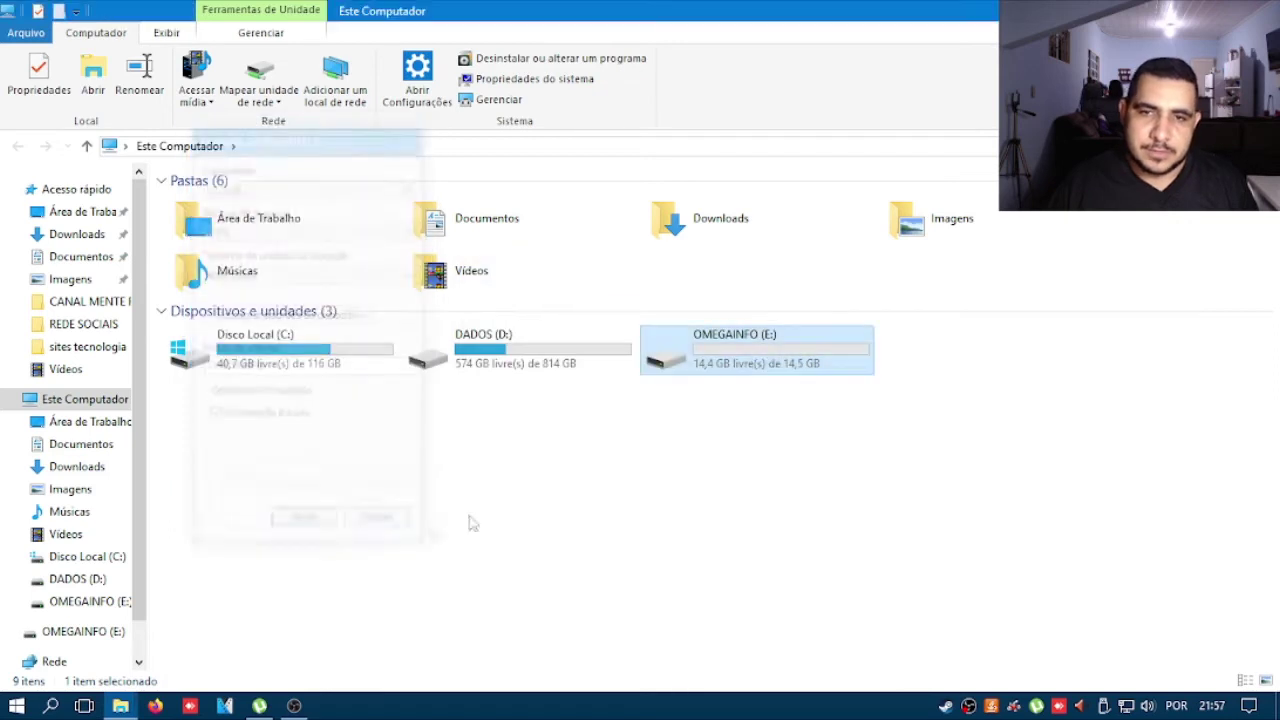
Step: Open the OMEGAINFO (E:) drive and create a folder named SOFTWARES in its root
mouse_move(750, 366)
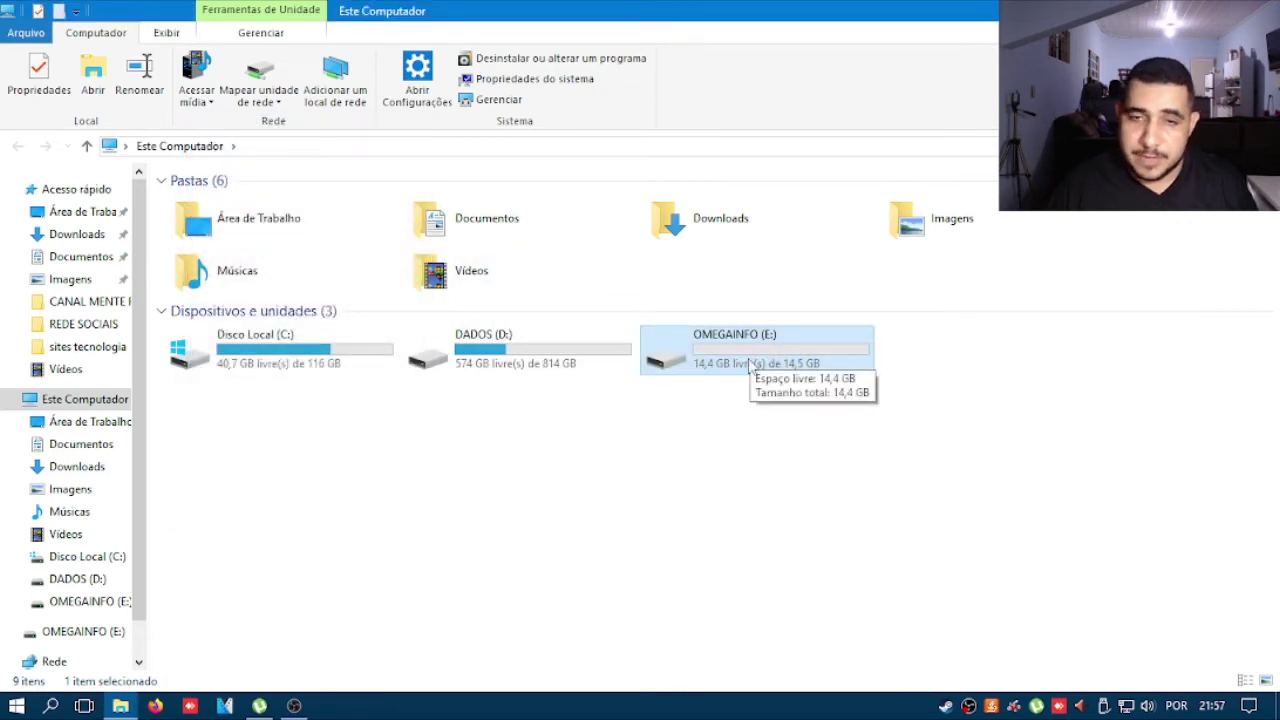
double_click(750, 366)
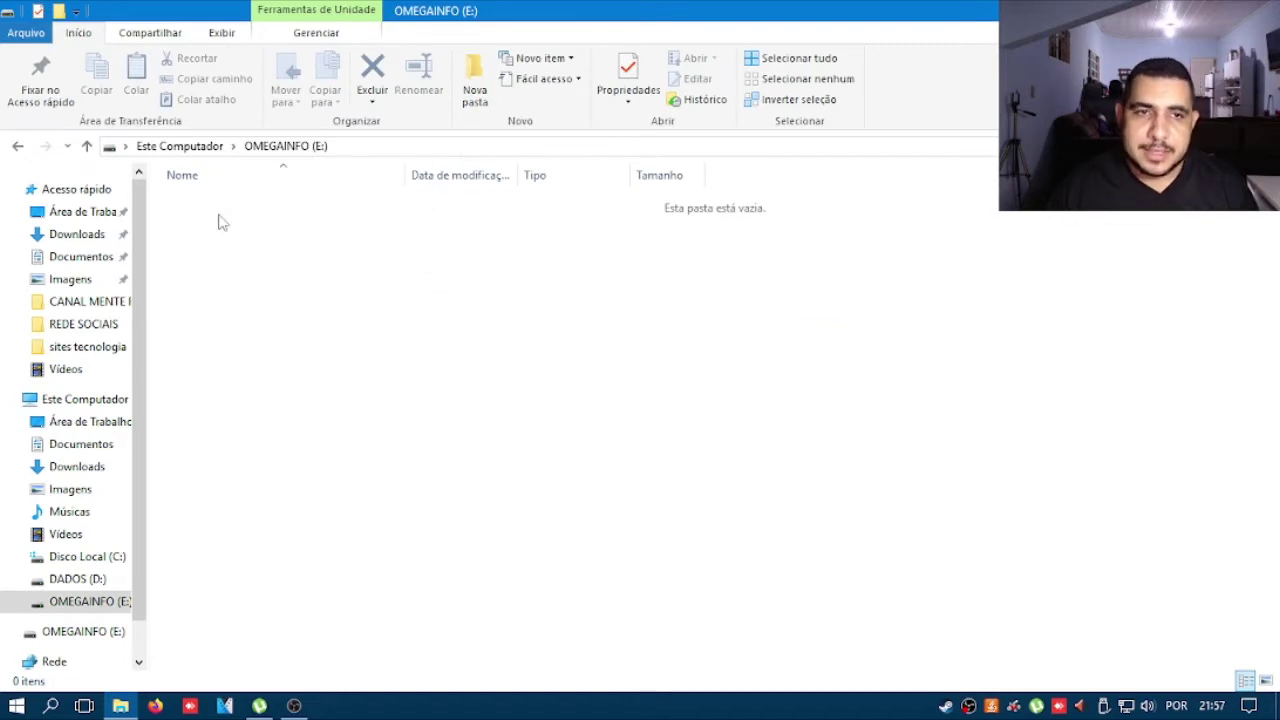
left_click(474, 88)
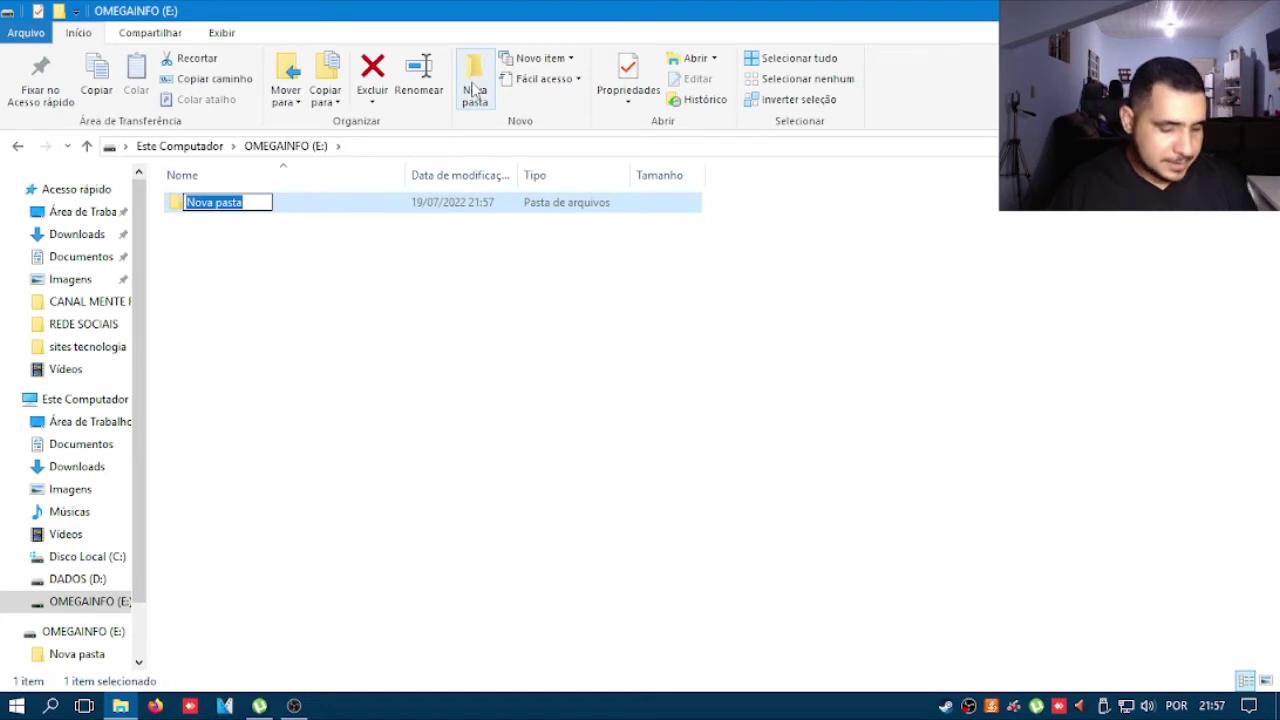
type("SO")
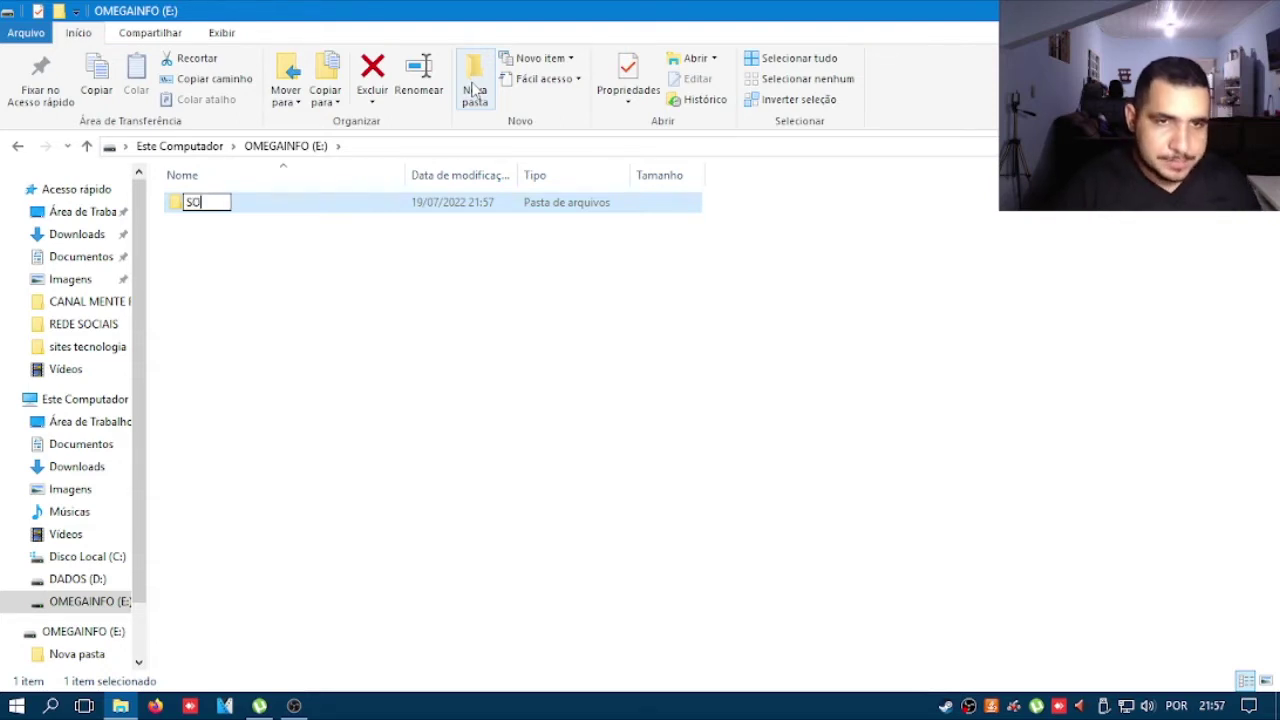
type("WARES")
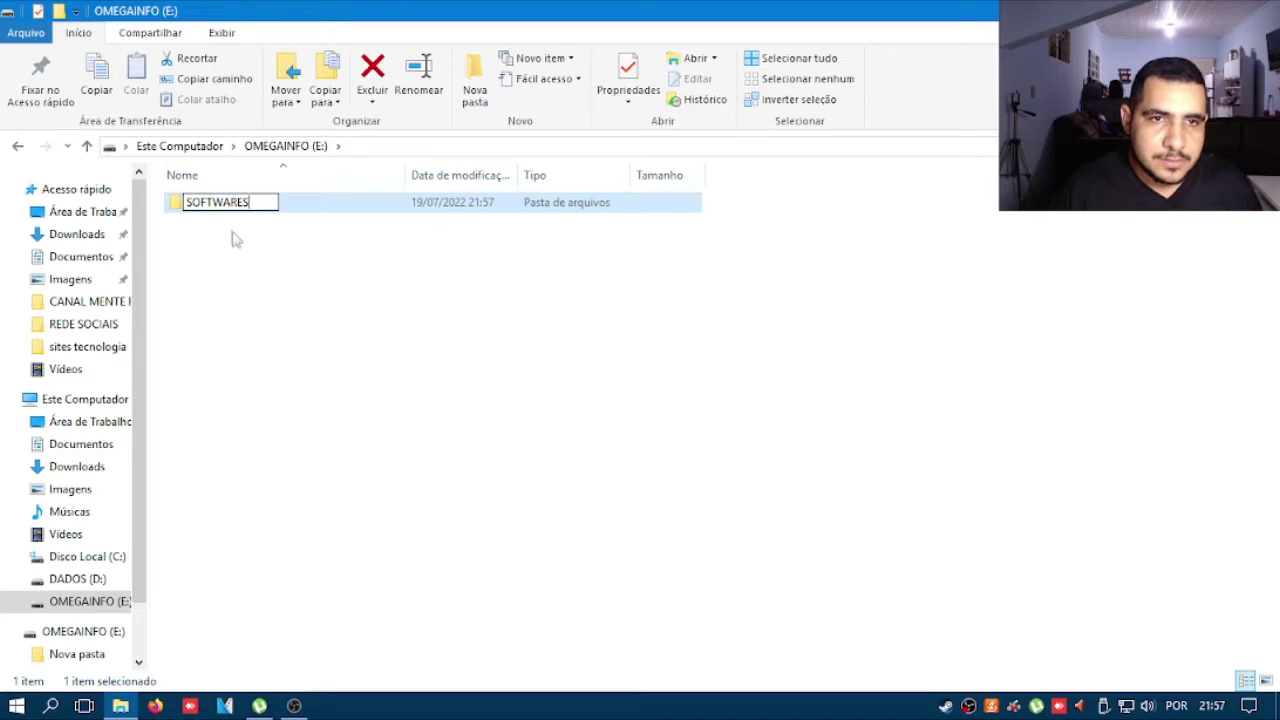
key("Return")
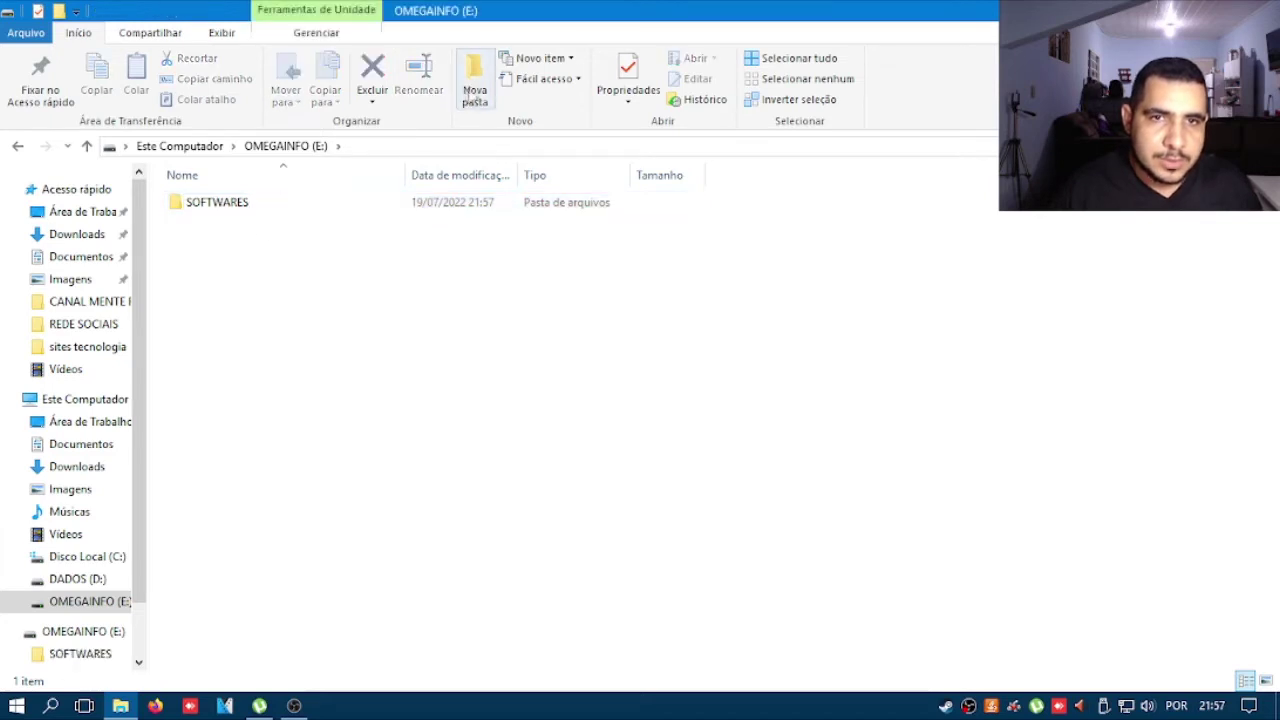
Step: Create a second folder named AUXILIAR in the root of OMEGAINFO (E:)
left_click(476, 92)
type("AU")
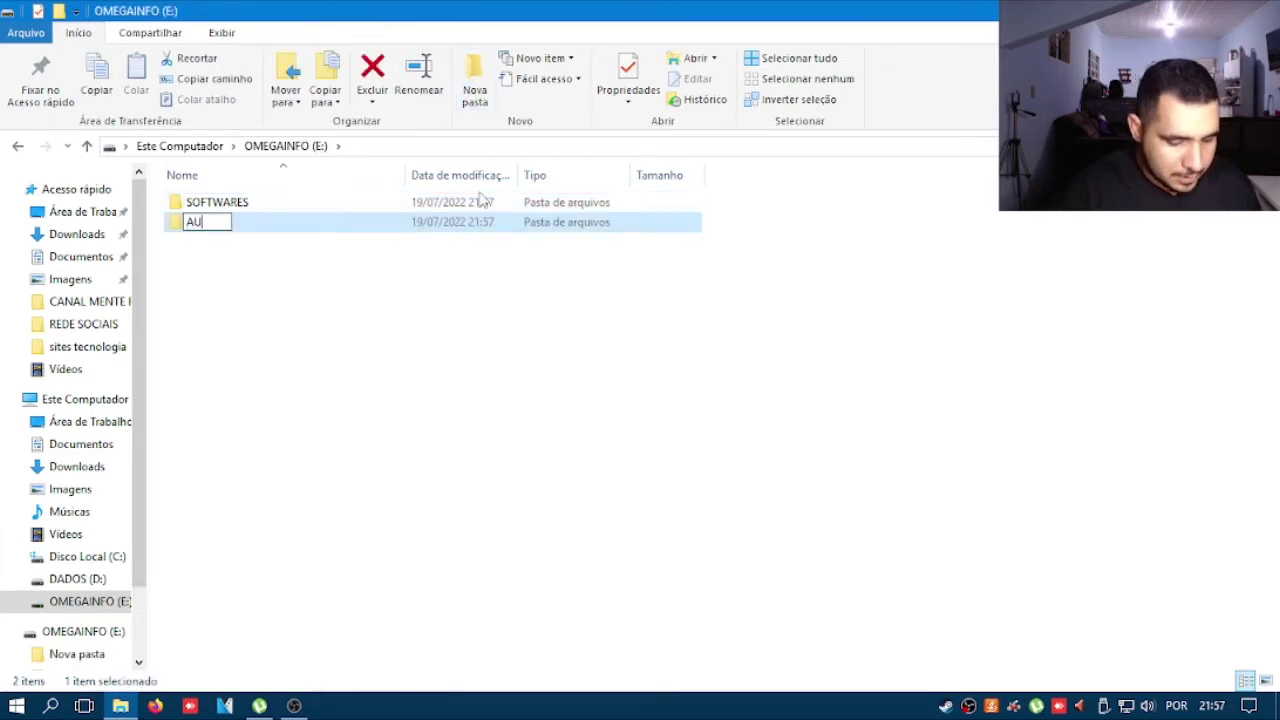
type("XILIAR")
key("Return")
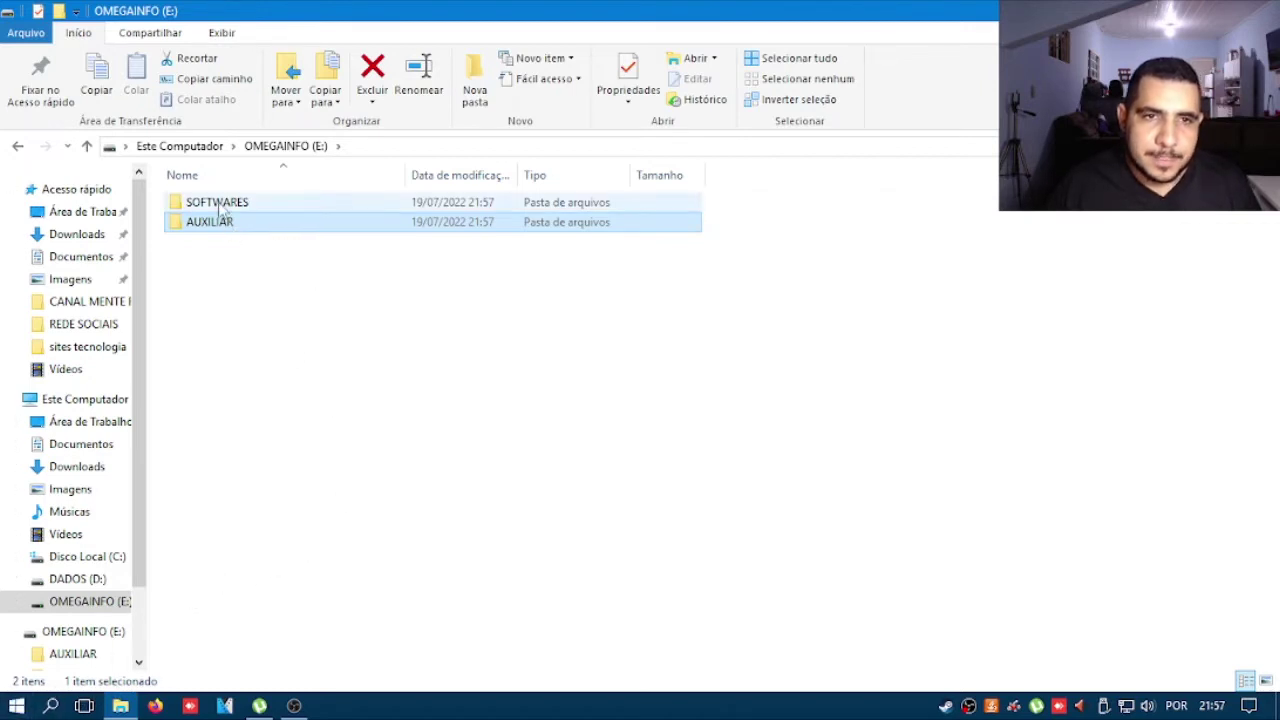
left_click(223, 260)
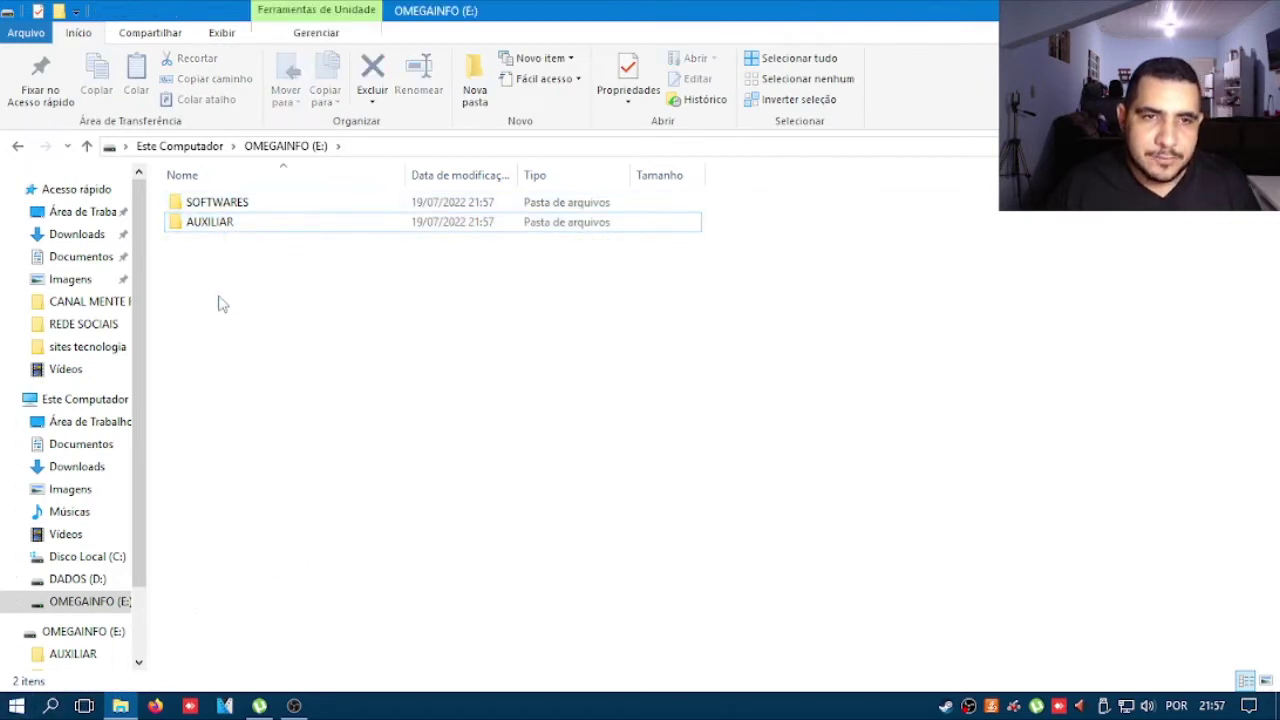
left_click(220, 204)
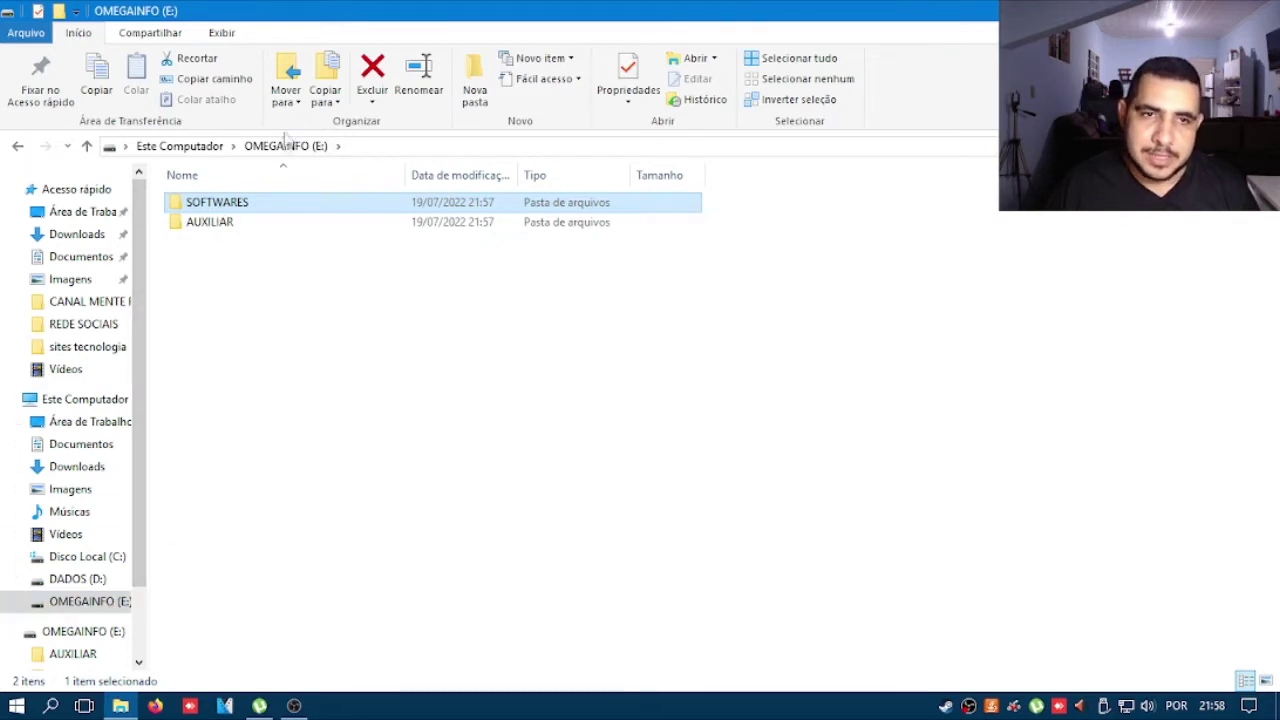
left_click(203, 285)
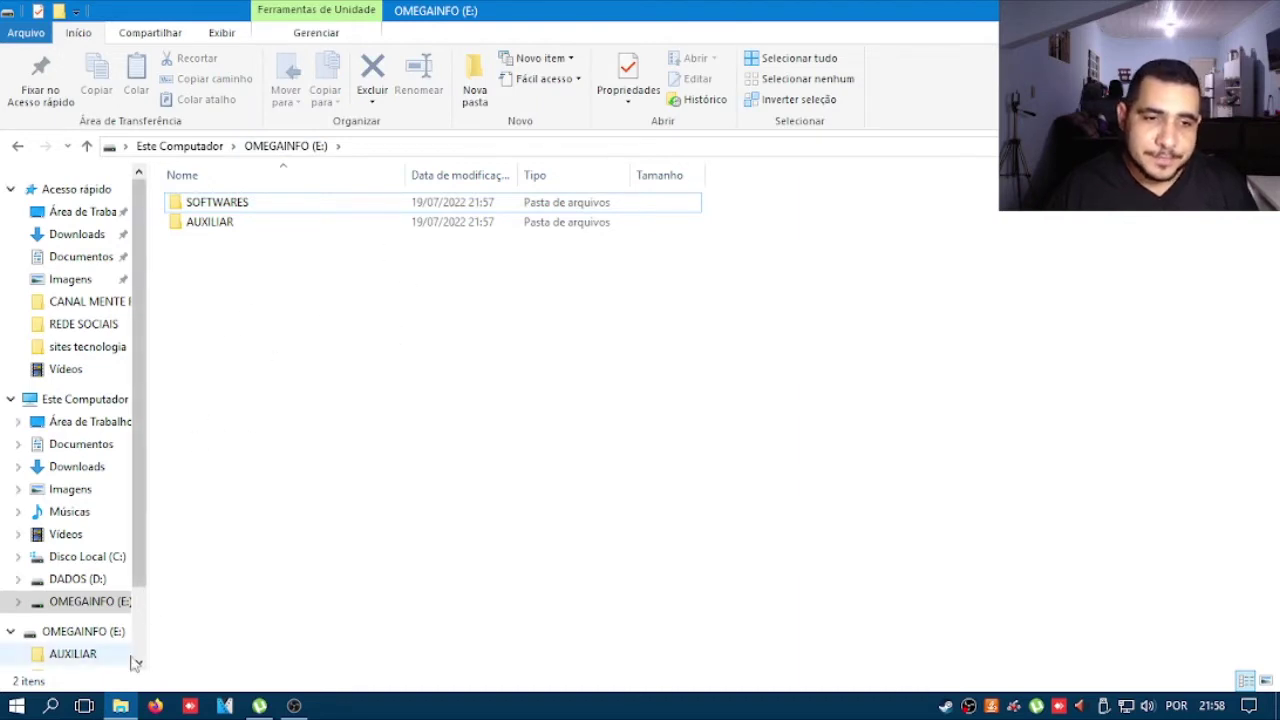
scroll(143, 615, "down", 1)
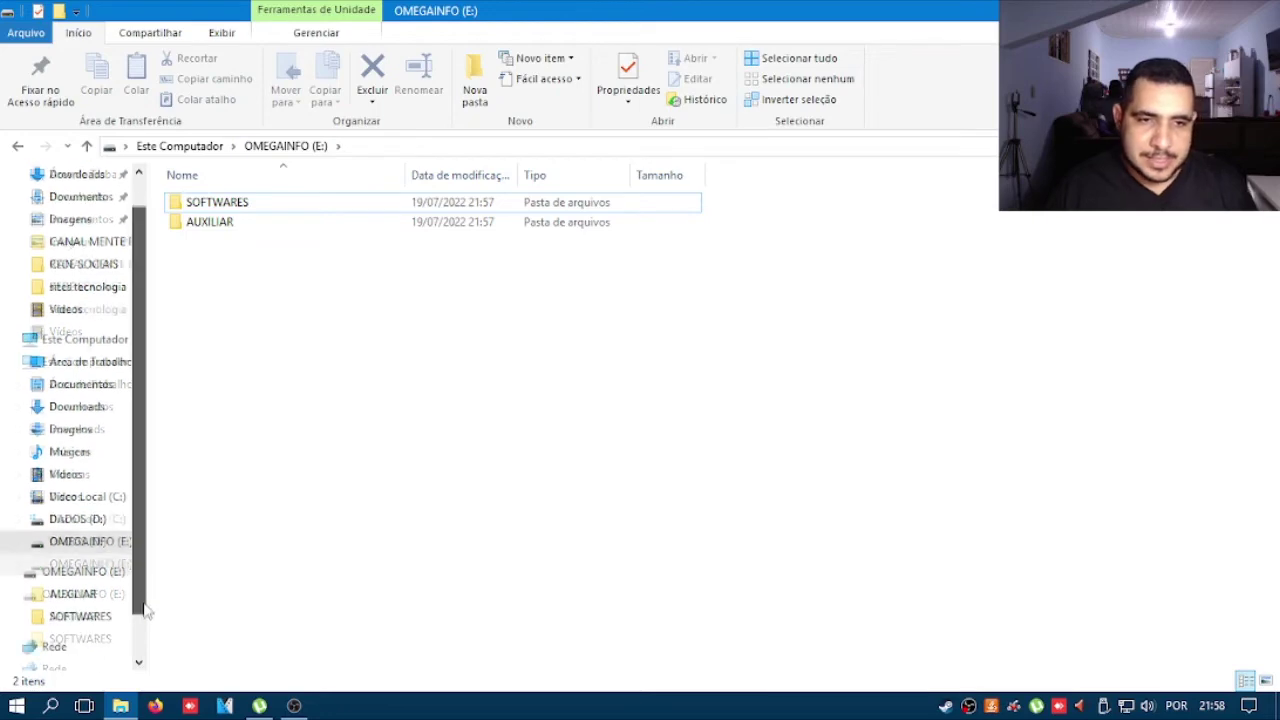
scroll(143, 560, "up", 1)
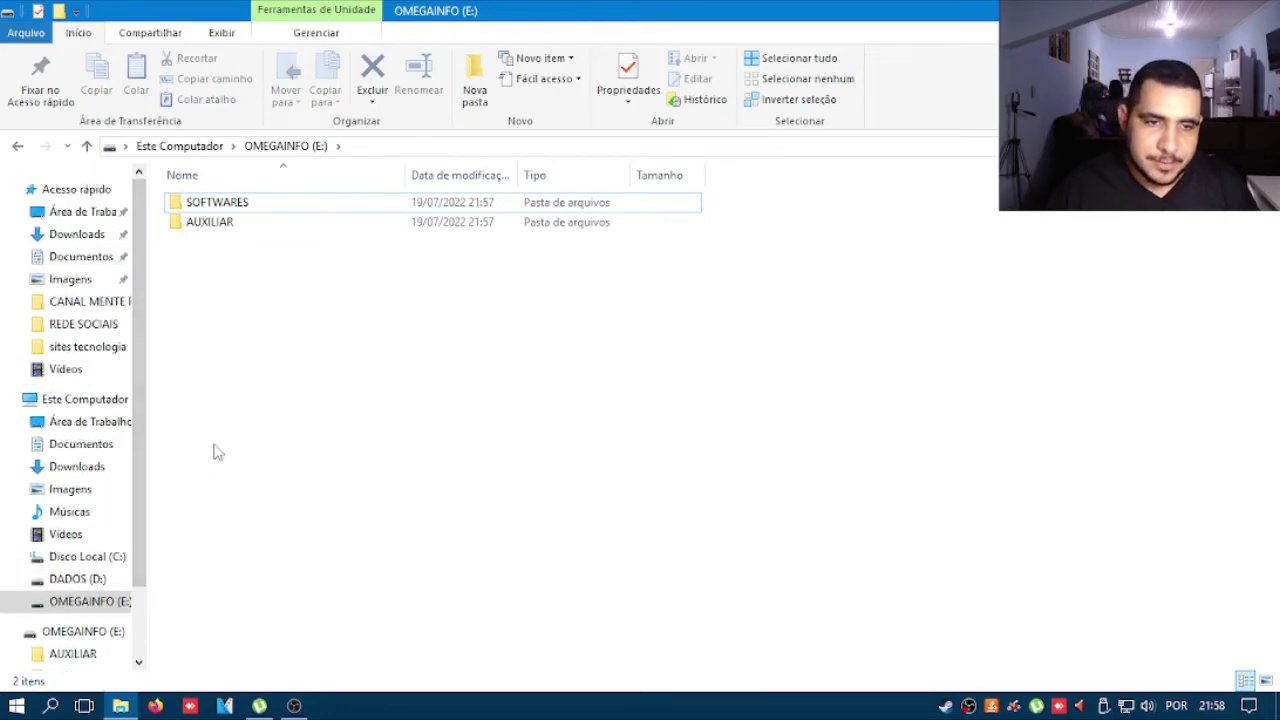
Step: Open the JHO SOFTWARES folder on DADOS (D:) in a separate window
left_click(17, 706)
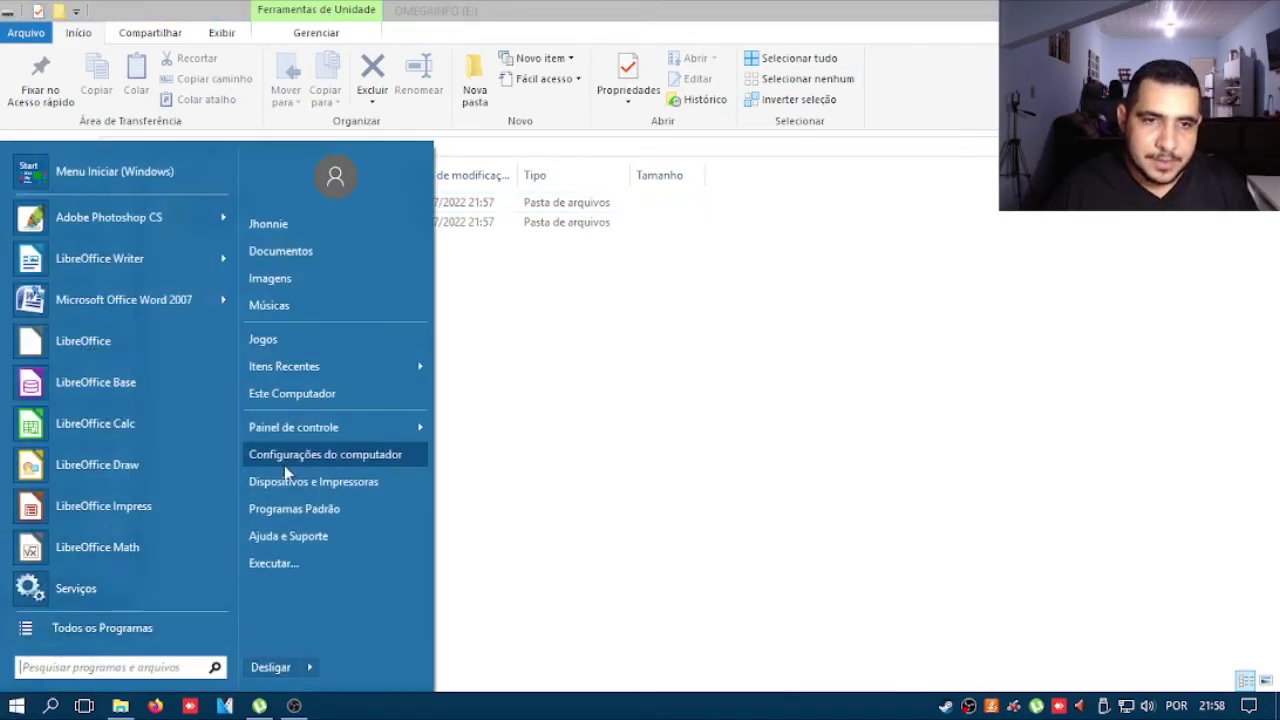
left_click(292, 393)
left_click(541, 360)
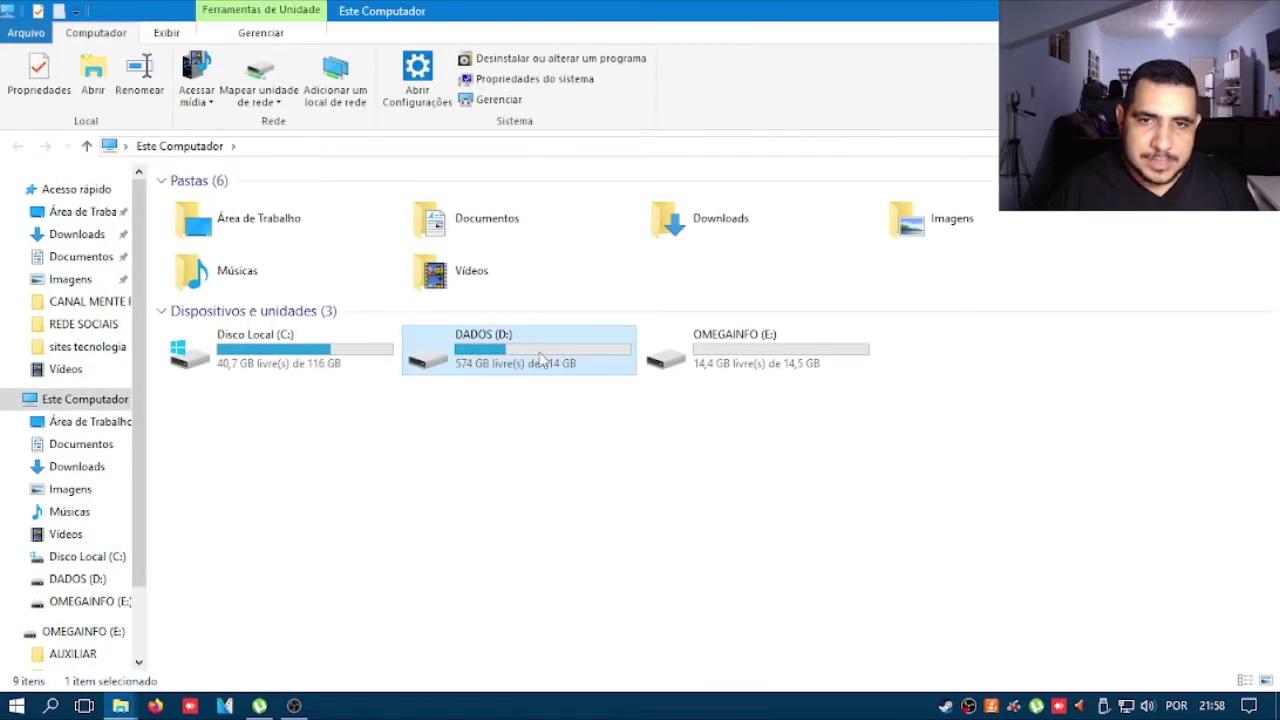
double_click(541, 360)
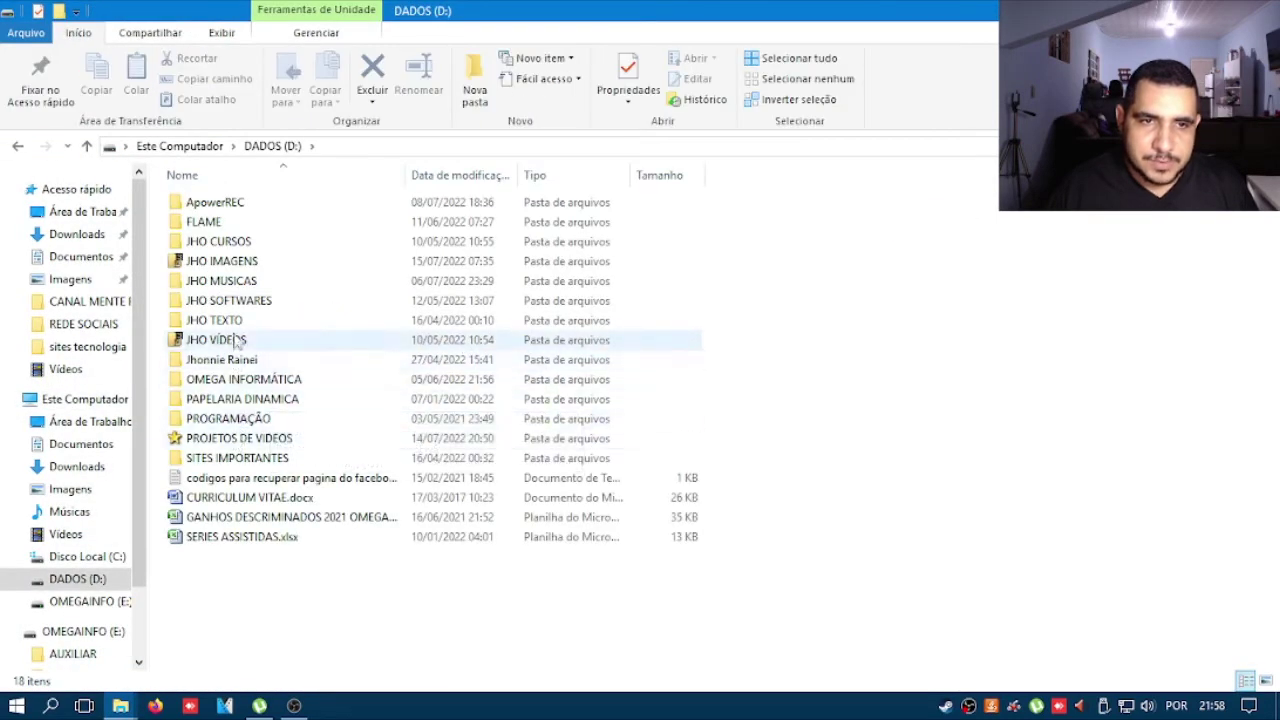
double_click(240, 302)
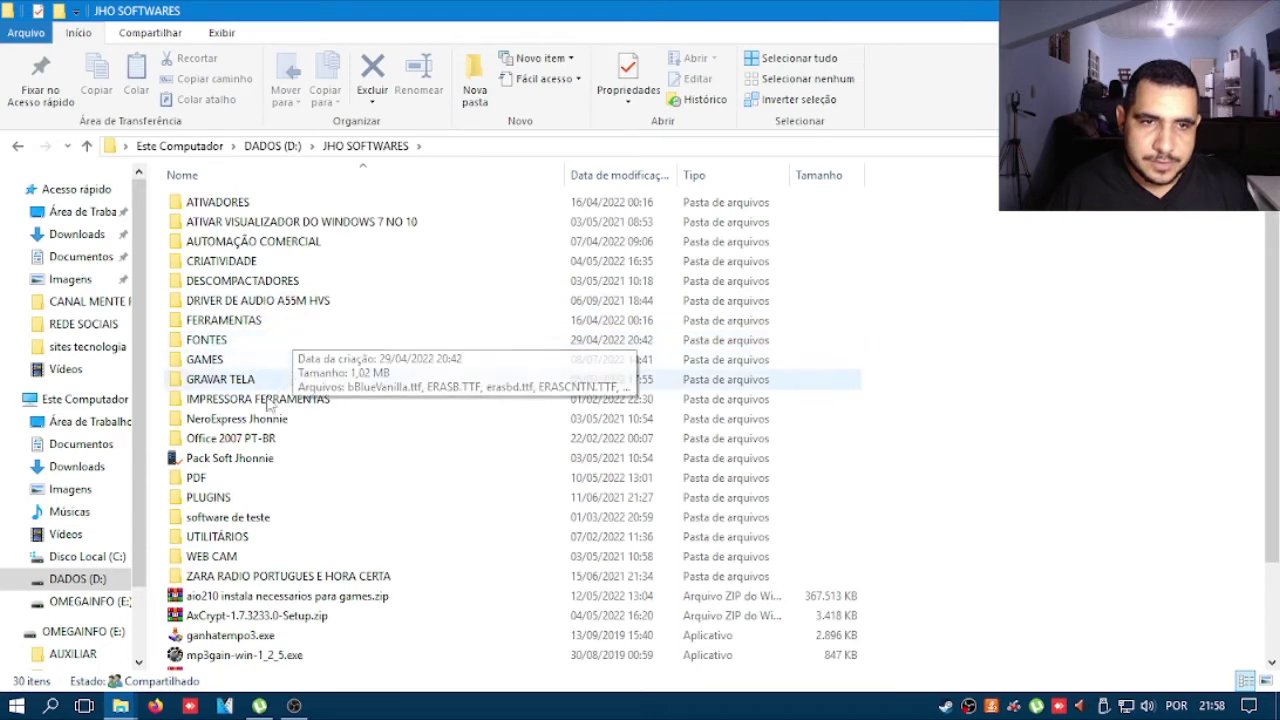
Step: Select and copy AxCrypt-1.7.3233.0-Setup.zip, ganhatempo3.exe, reset l1800.rar and simulador de defeitos.rar
scroll(262, 466, "down", 2)
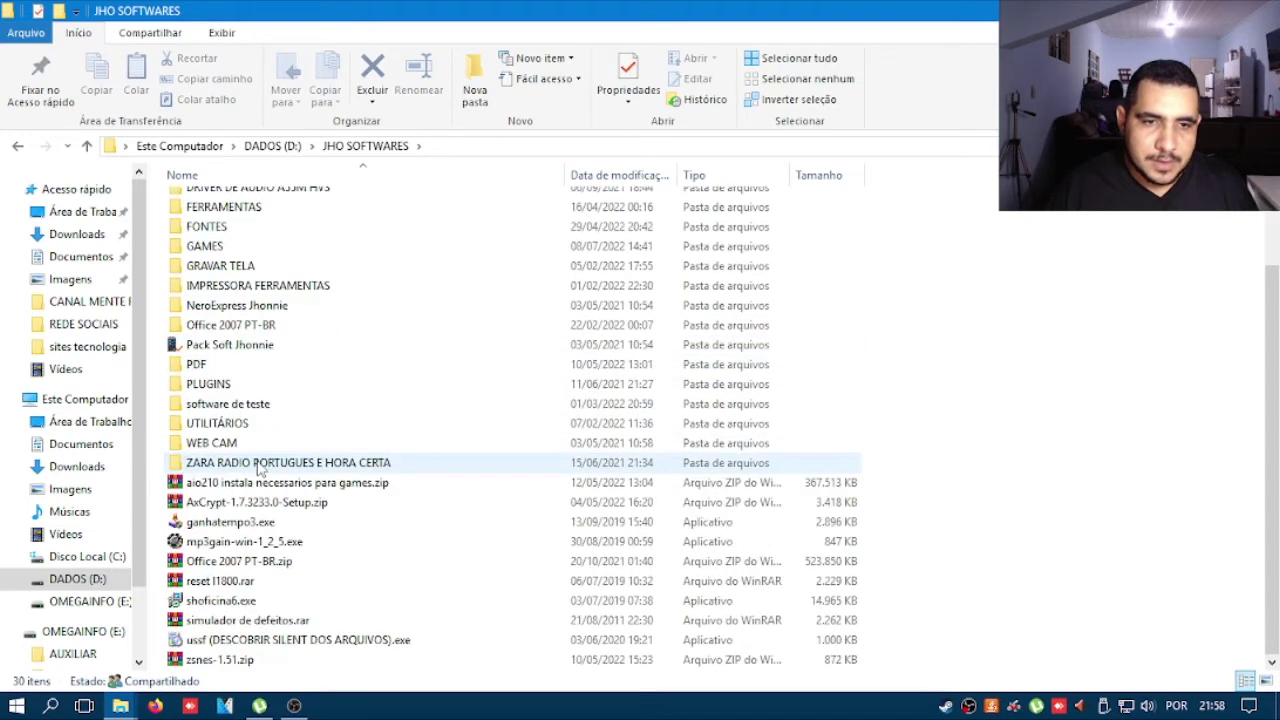
left_click(226, 584)
left_click(215, 660, "ctrl")
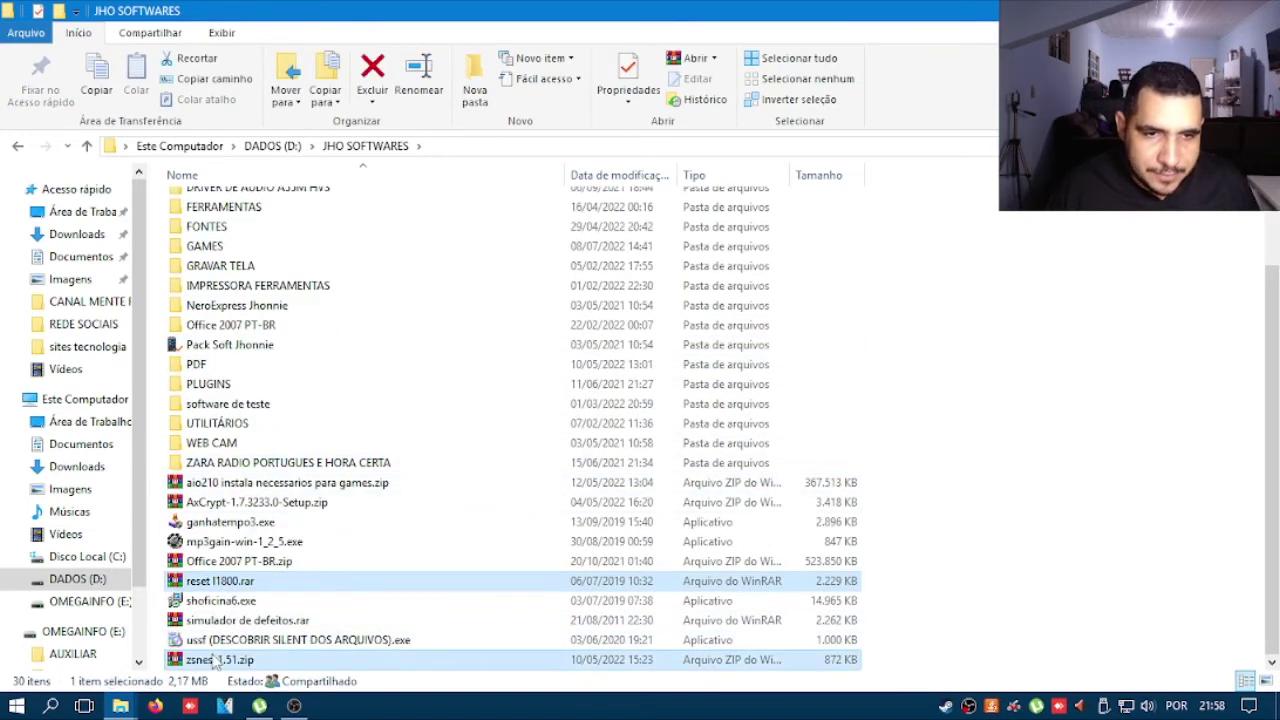
left_click(215, 660, "ctrl")
left_click(230, 620, "ctrl")
left_click(220, 519, "ctrl")
left_click(222, 506, "ctrl")
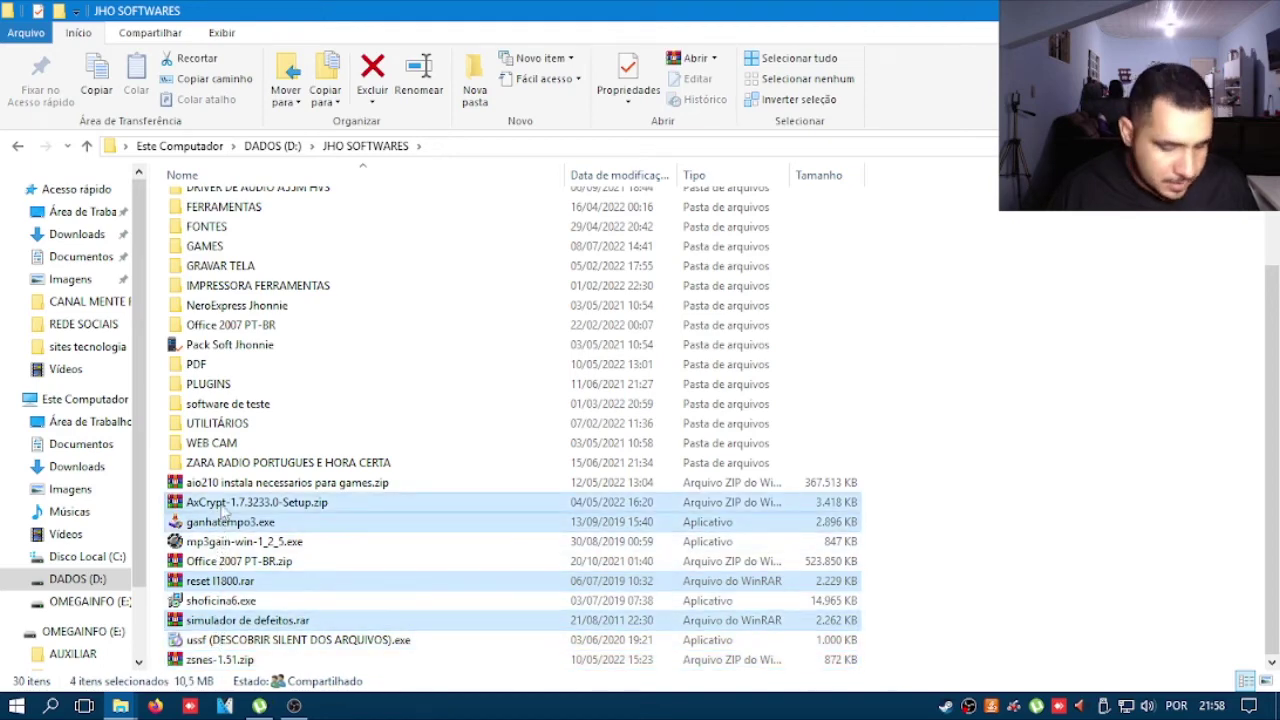
Step: Paste the copied files into the SOFTWARES folder on OMEGAINFO (E:) and return to Este Computador
left_click(120, 705)
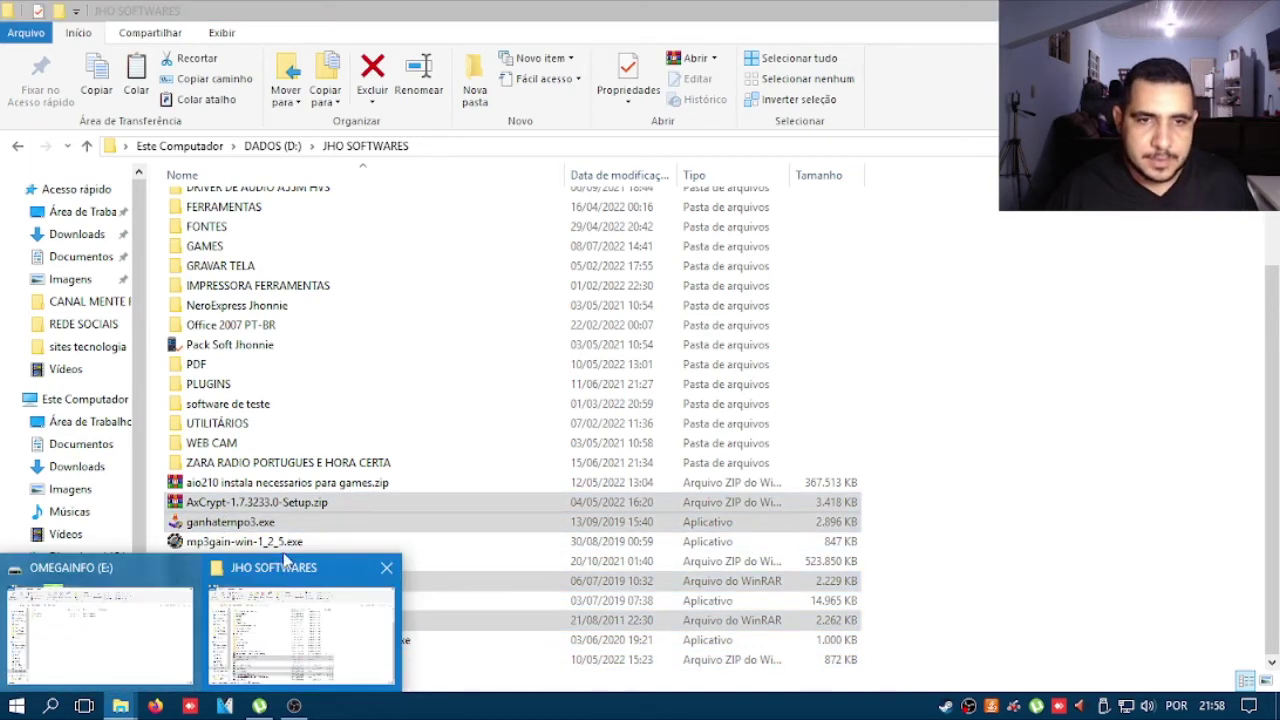
left_click(288, 630)
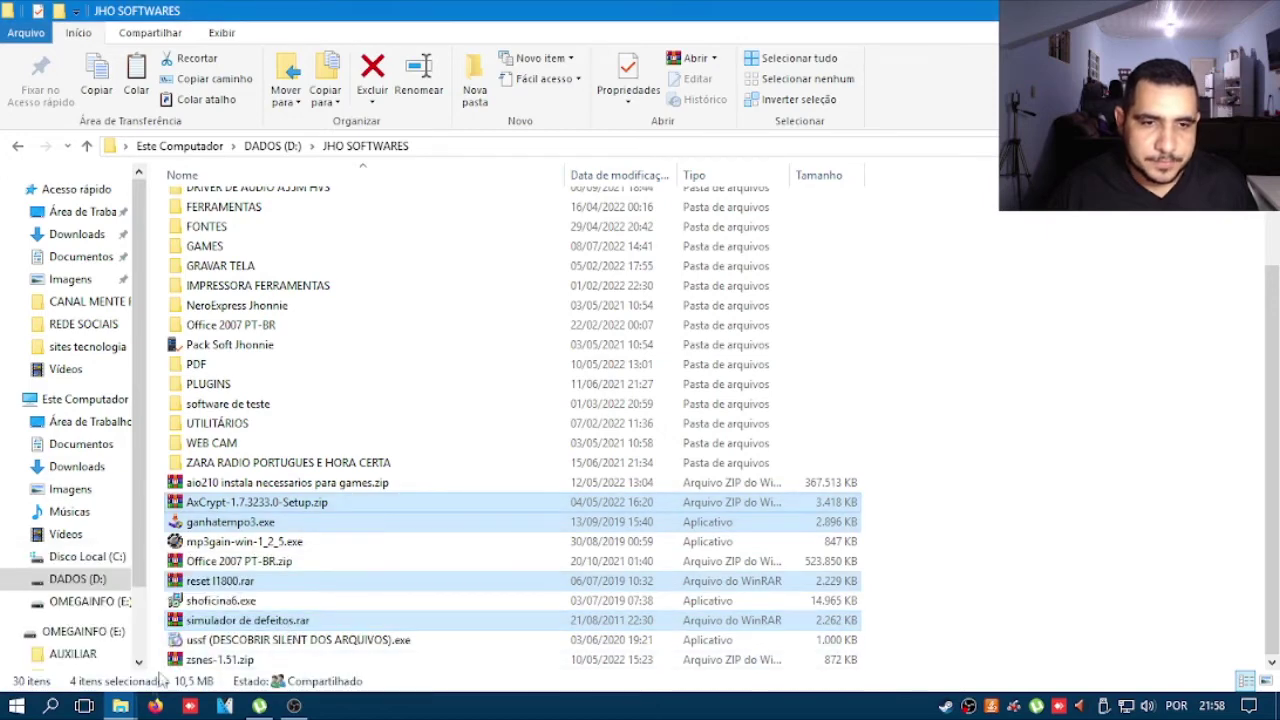
left_click(125, 706)
left_click(120, 640)
double_click(228, 206)
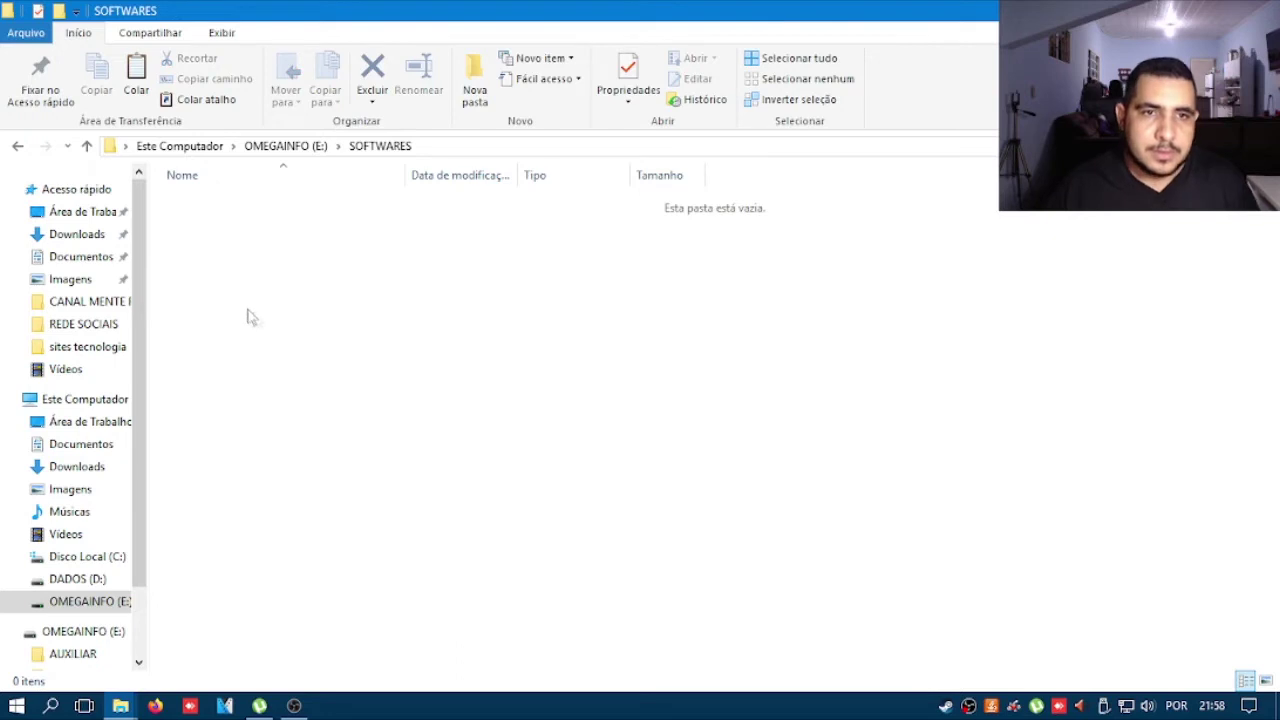
key("ctrl+v")
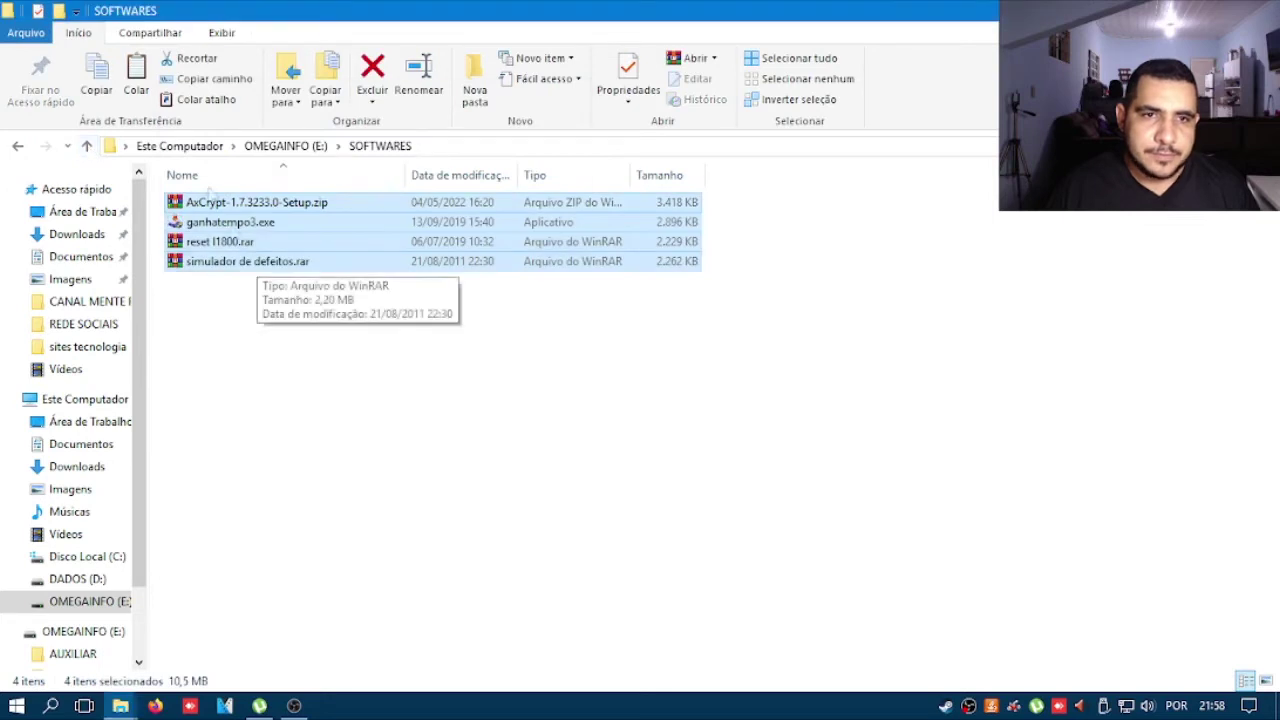
left_click(88, 147)
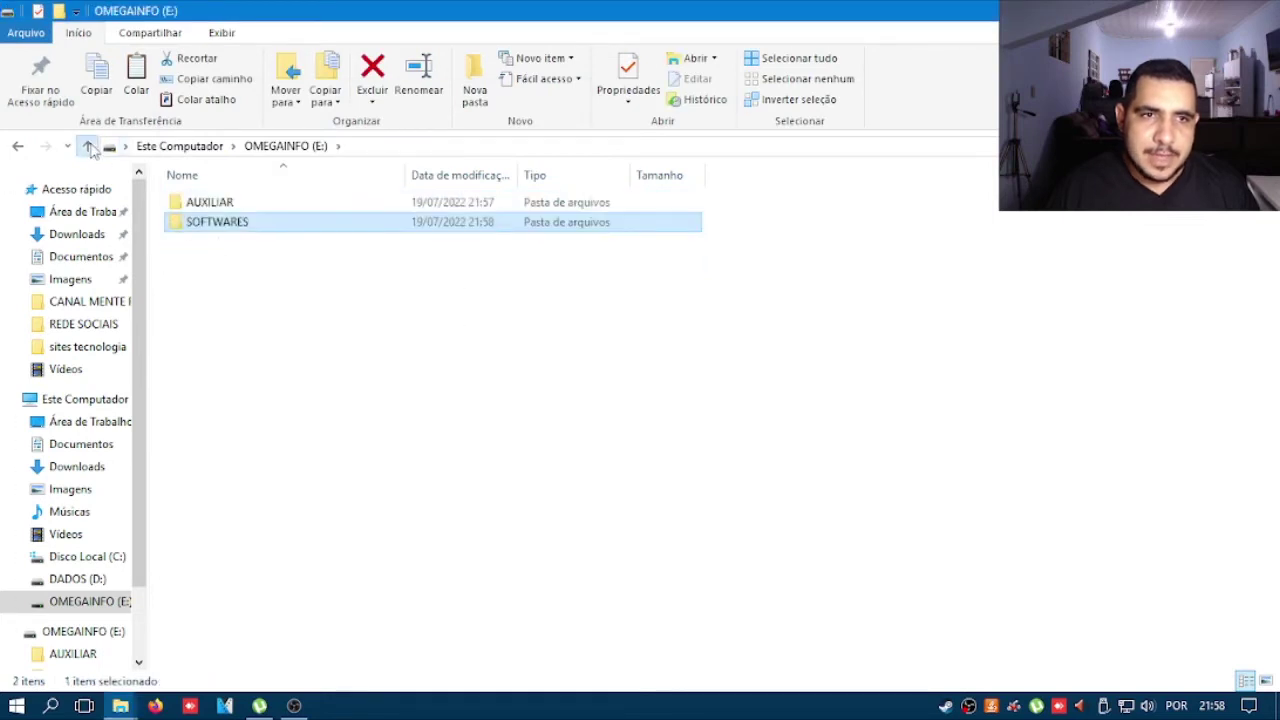
left_click(88, 147)
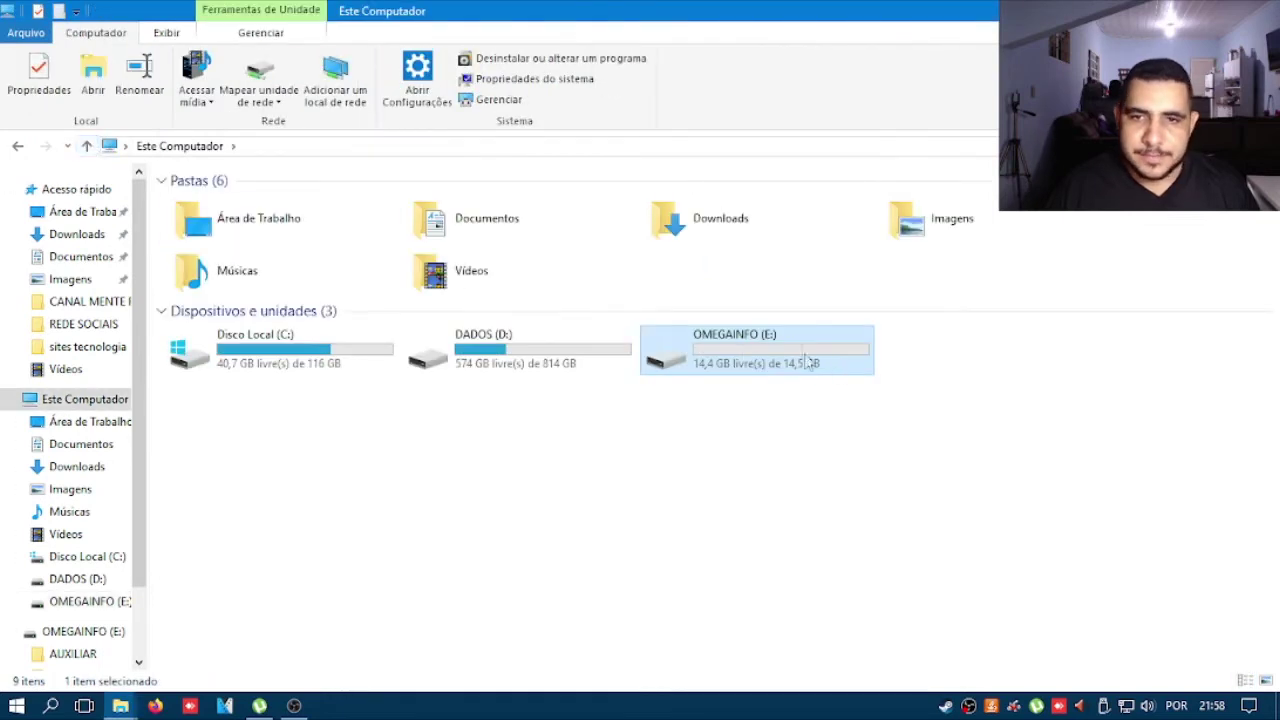
Step: Remove the Controle total, Modificar and Gravar permissions from Todos in the security settings of the OMEGAINFO (E:) drive
right_click(743, 365)
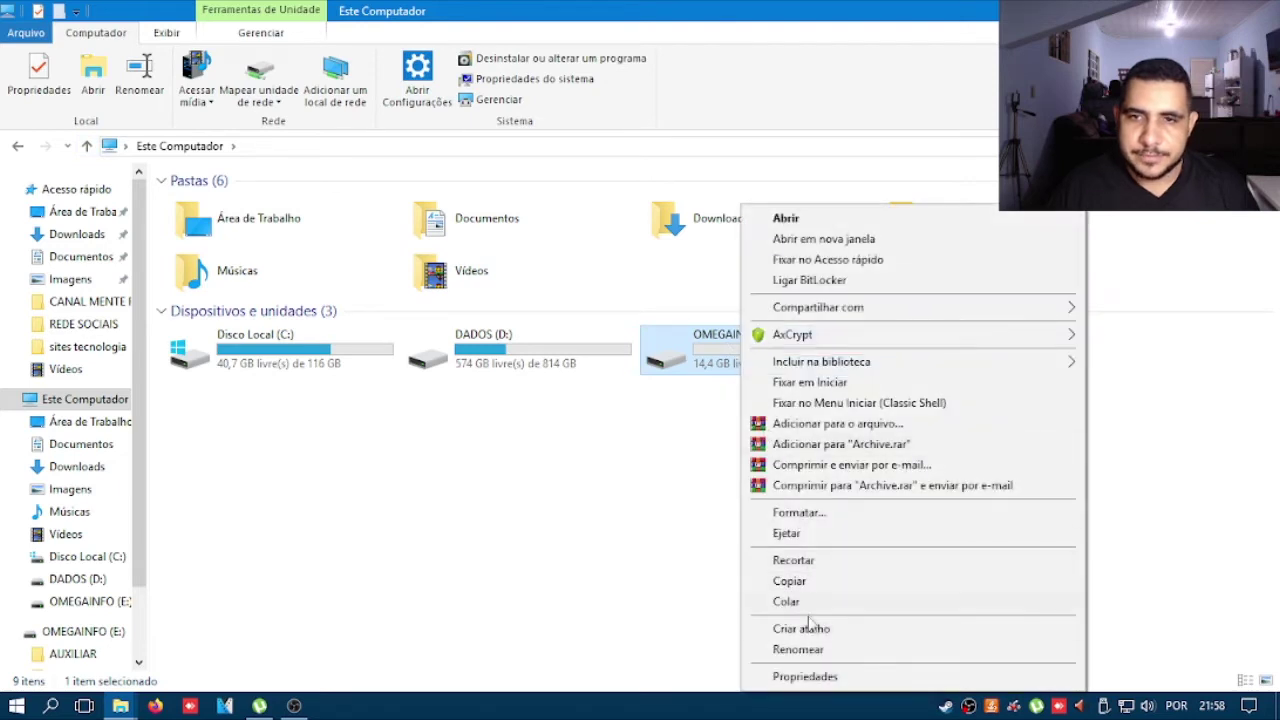
left_click(818, 677)
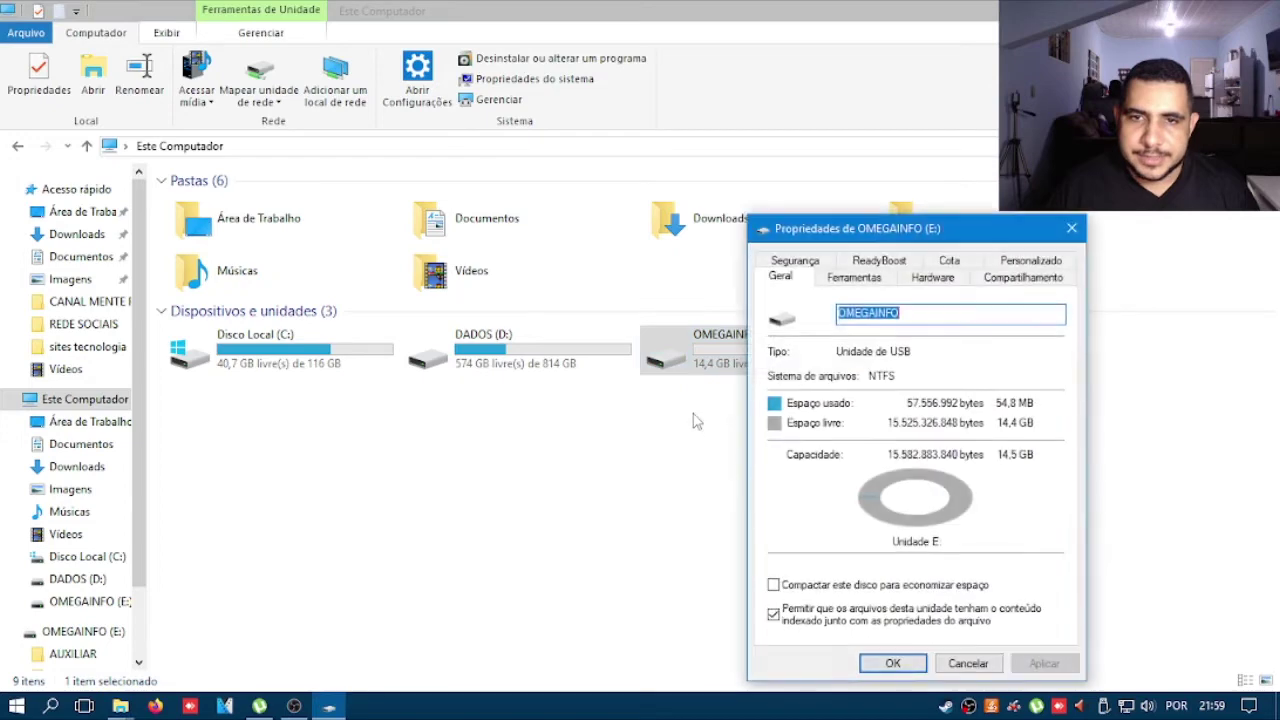
left_click_drag(991, 237, 882, 199)
left_click(710, 226)
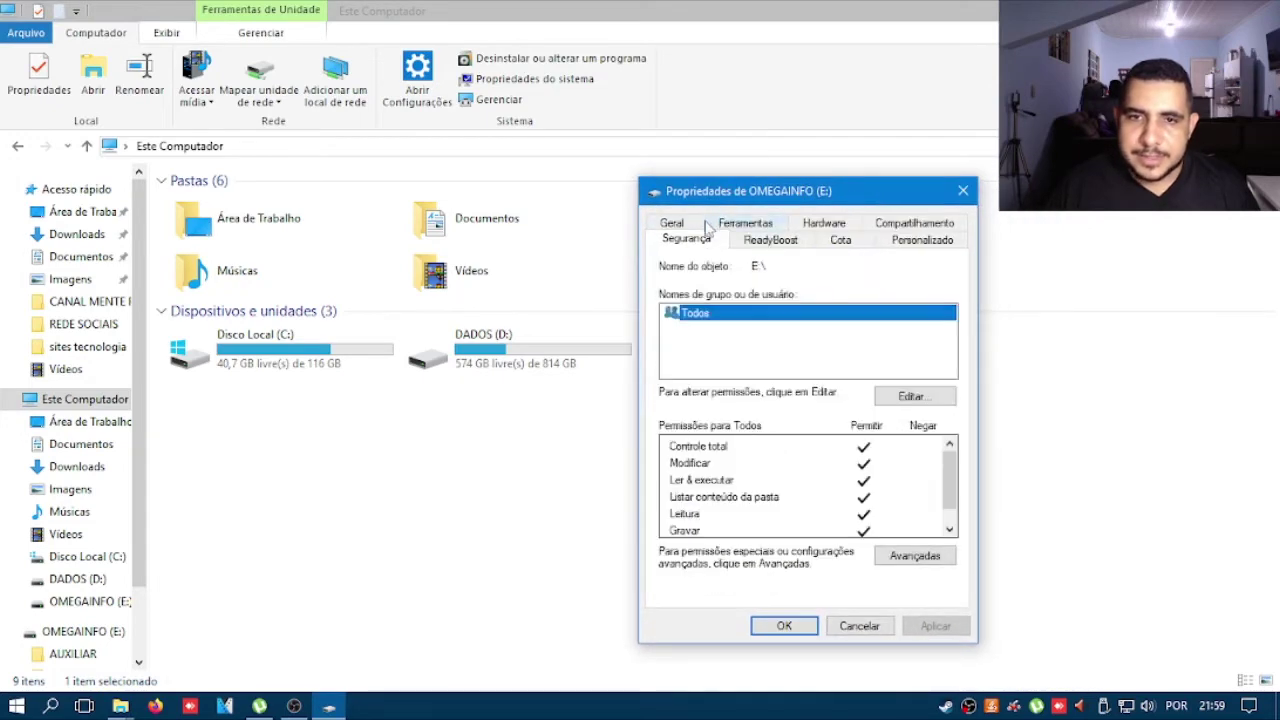
left_click(928, 397)
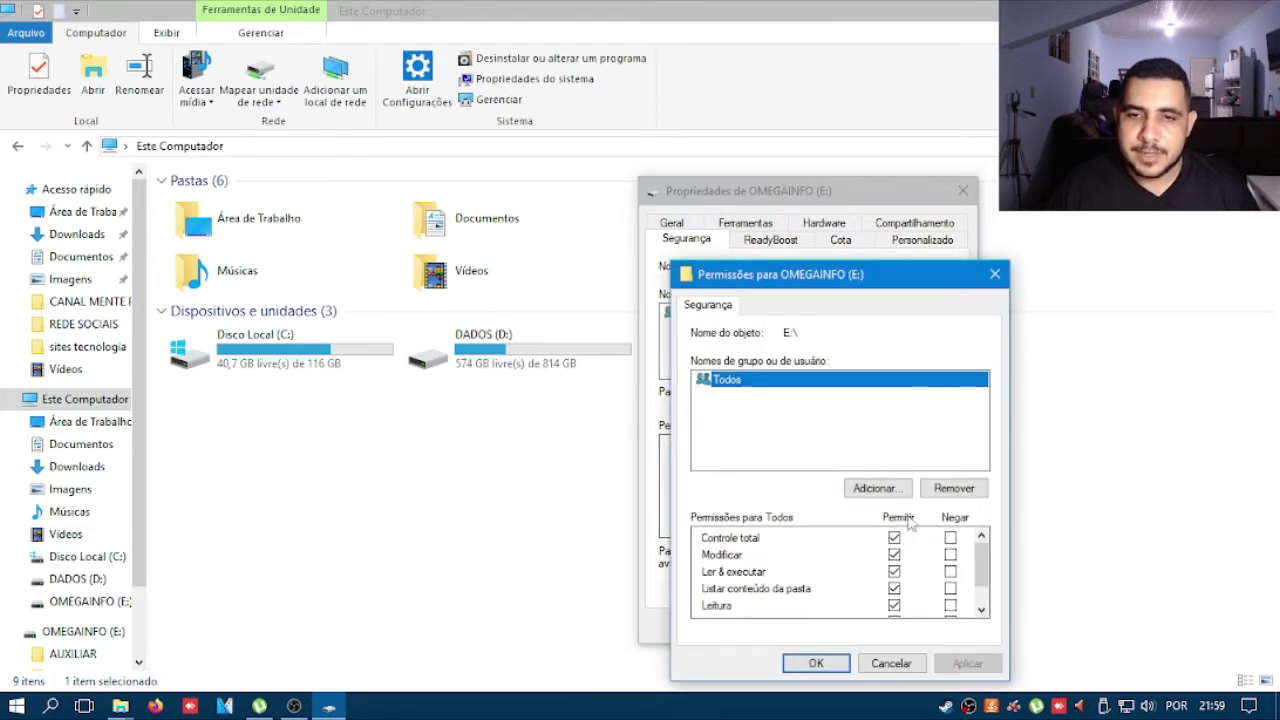
left_click(894, 538)
mouse_move(983, 573)
left_mouse_down()
mouse_move(984, 590)
mouse_move(986, 570)
left_mouse_up()
left_click(894, 554)
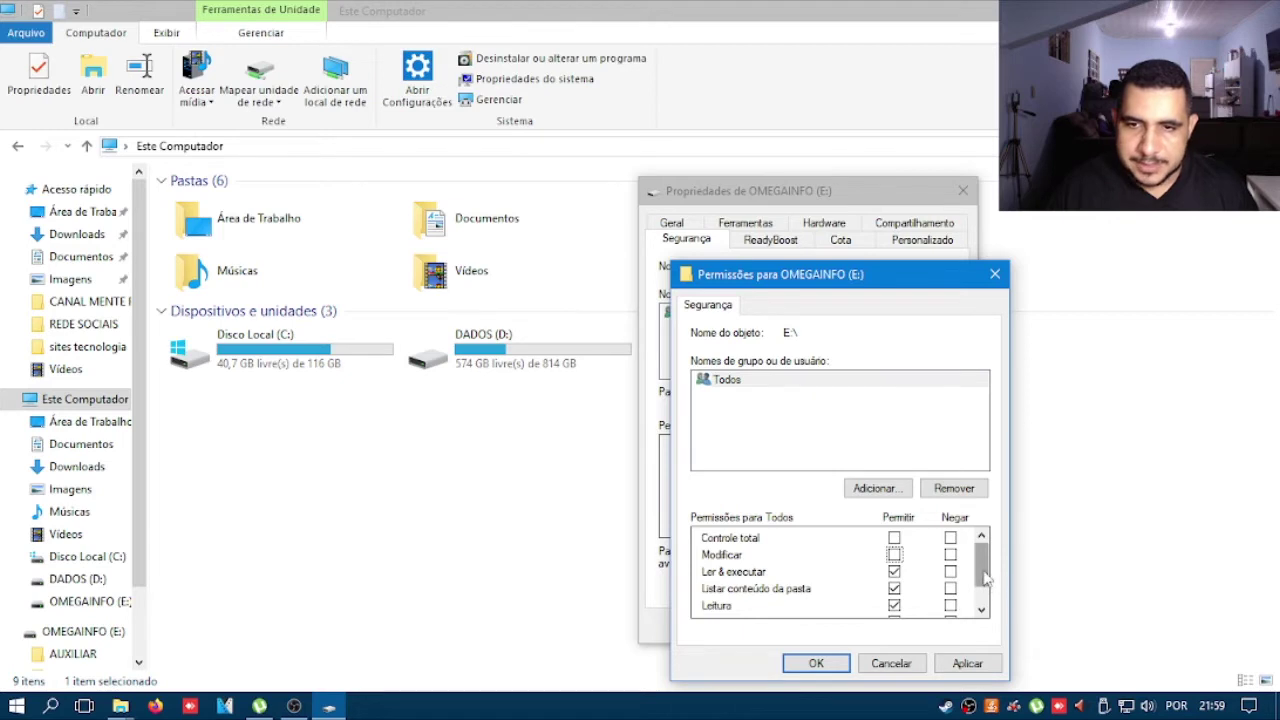
scroll(779, 600, "down", 1)
left_click(894, 591)
left_click(967, 663)
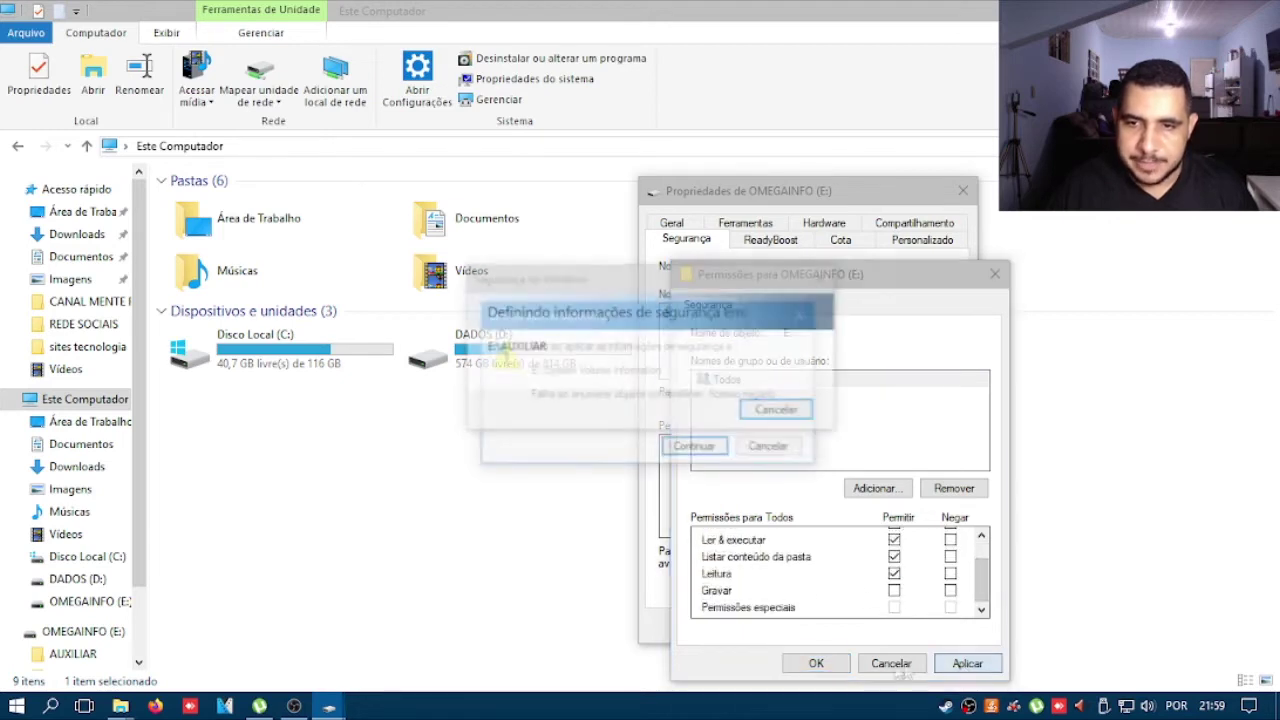
left_click(708, 452)
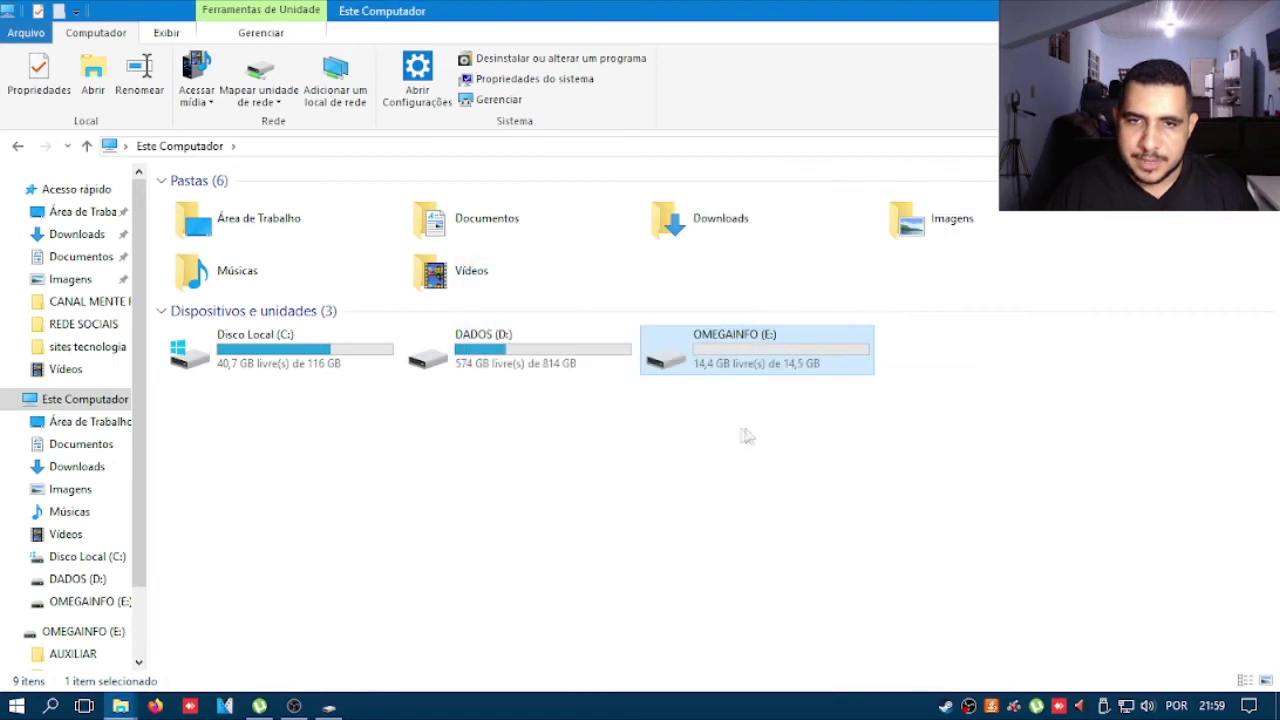
Step: Try to create a new folder in the root of OMEGAINFO (E:) to test the write restriction
double_click(744, 358)
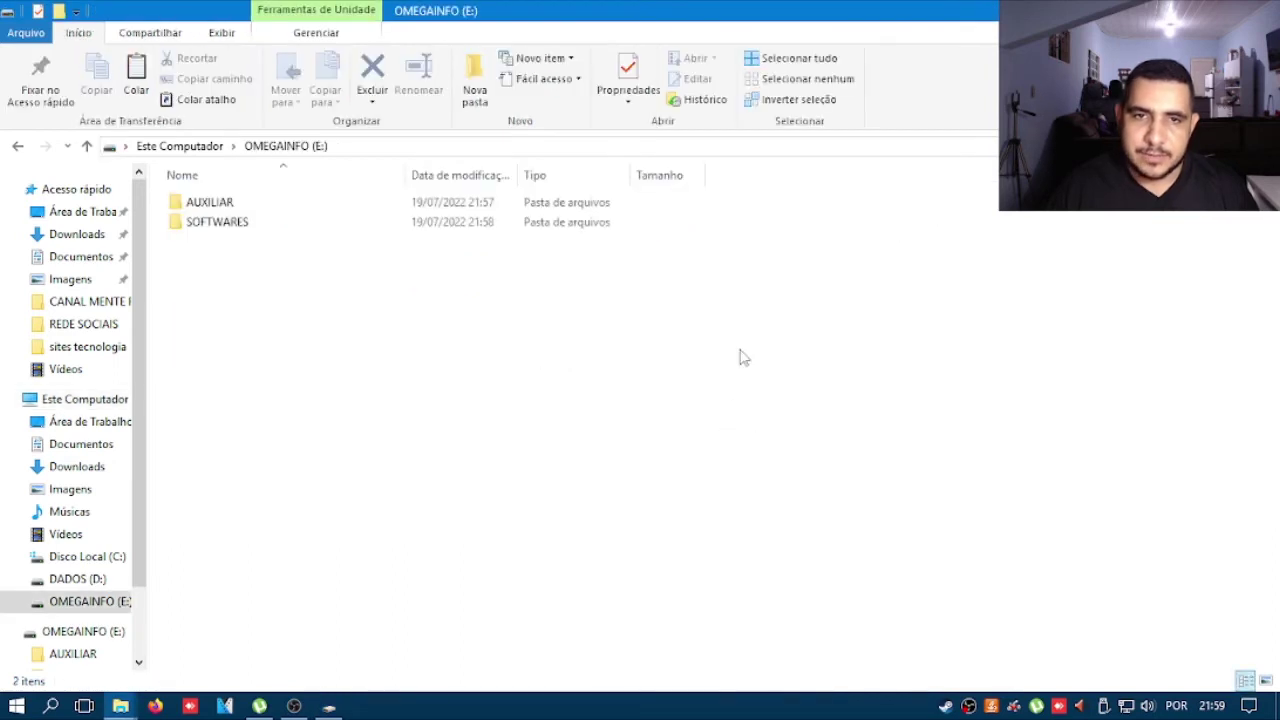
left_click(470, 88)
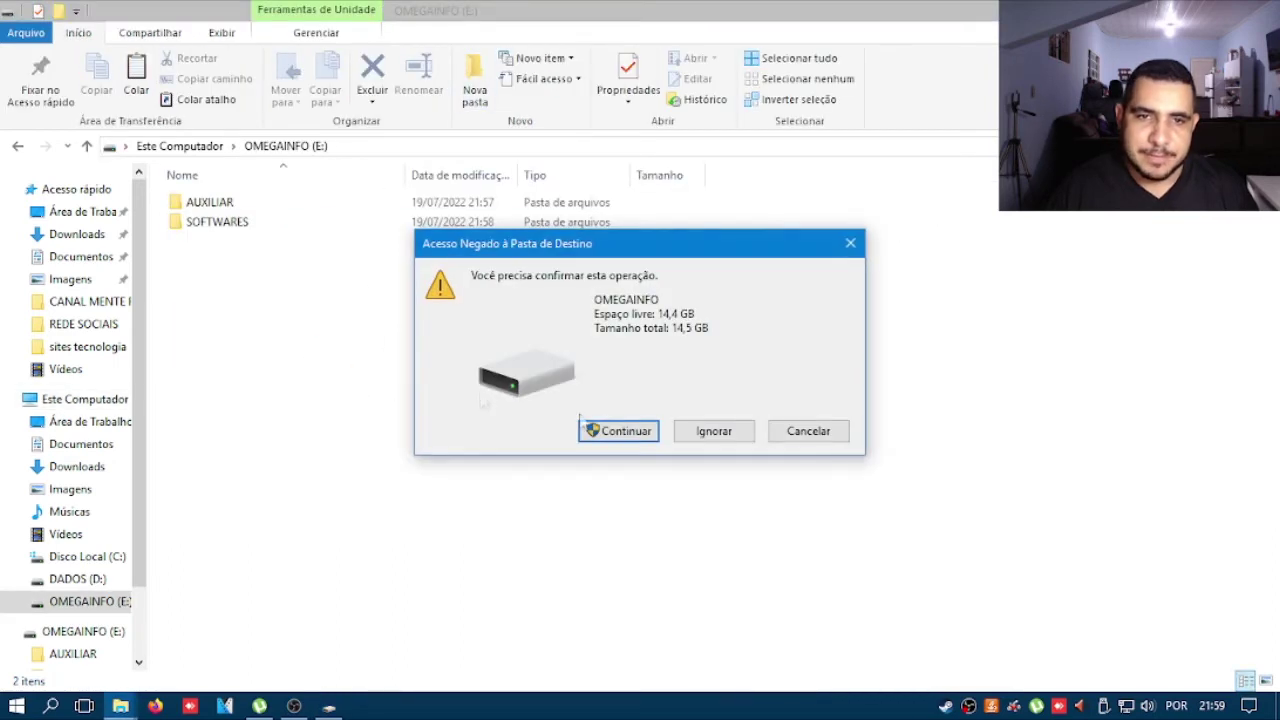
left_click(645, 434)
left_click(722, 436)
left_click(808, 431)
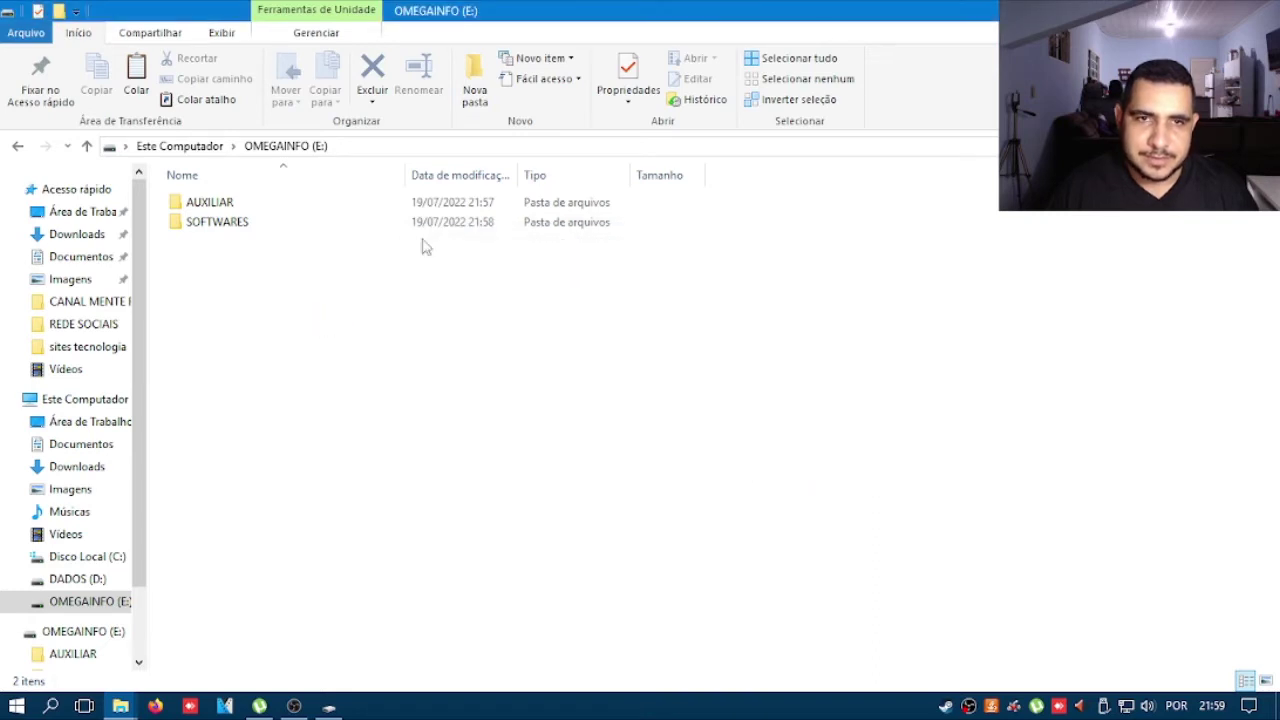
Step: Try to create a new folder inside SOFTWARES, cancel, and return to the root of OMEGAINFO (E:)
double_click(240, 221)
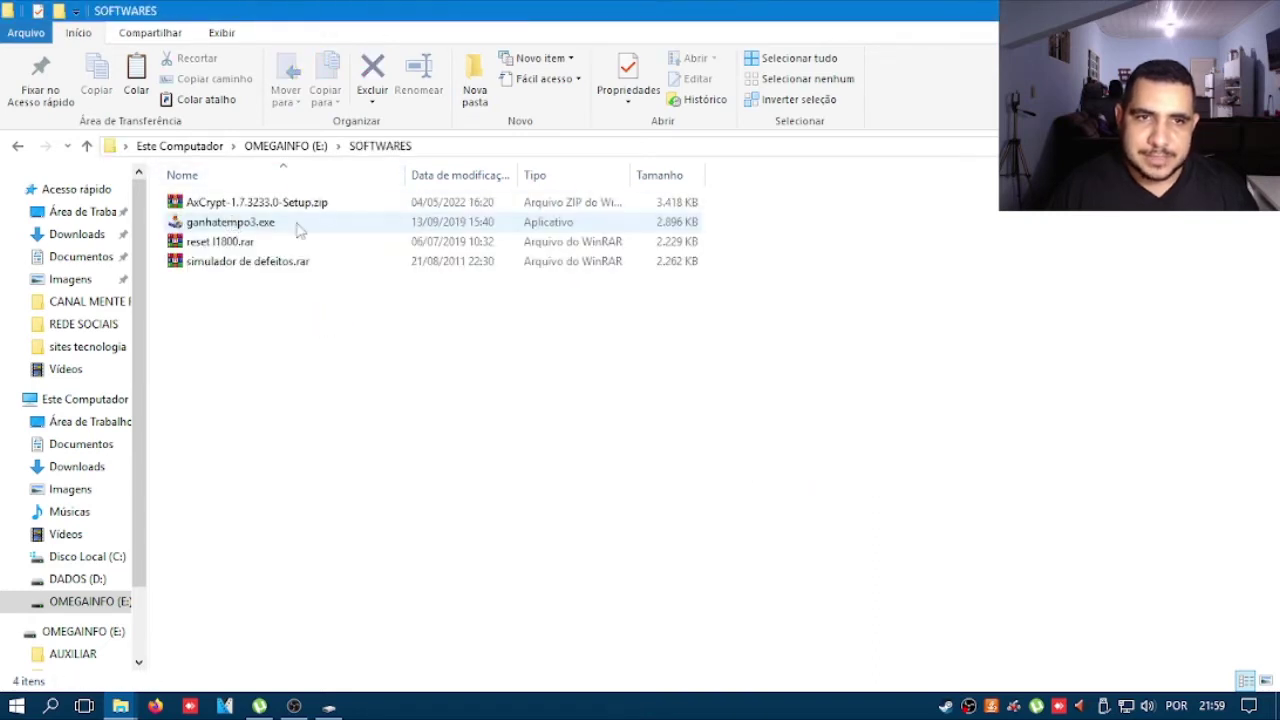
left_click(475, 88)
left_click(605, 431)
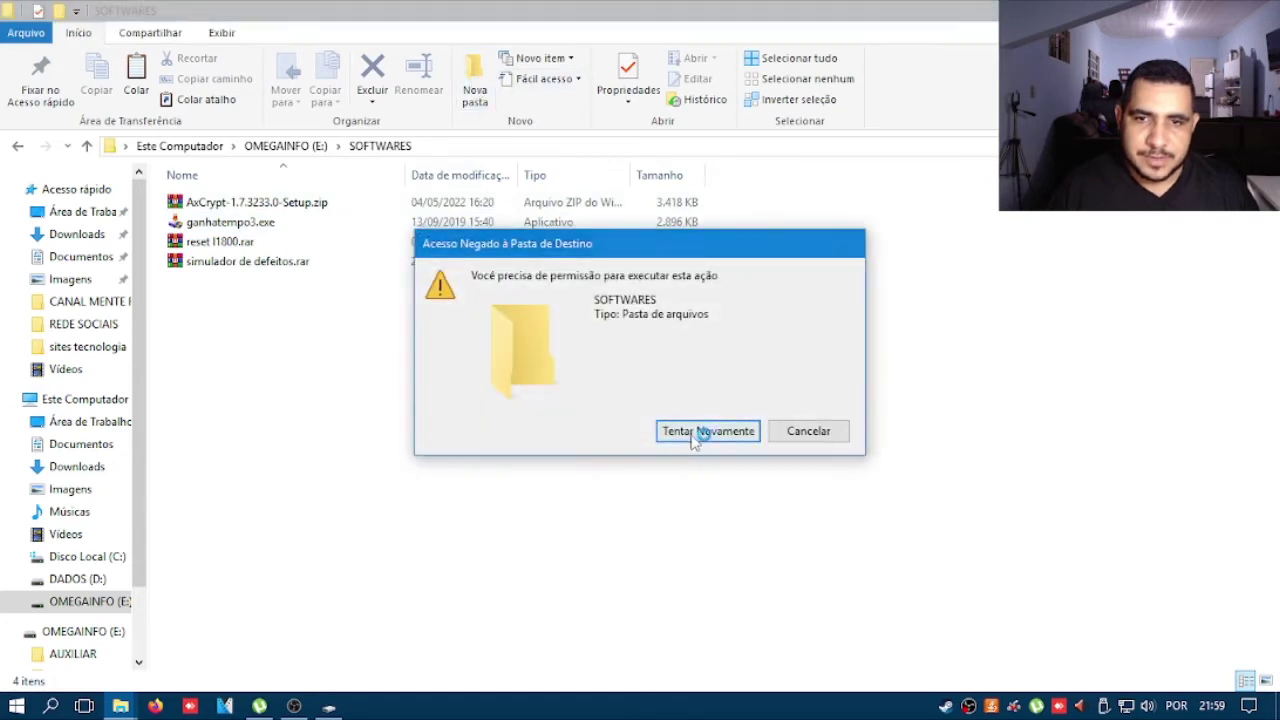
left_click(808, 431)
left_click(88, 146)
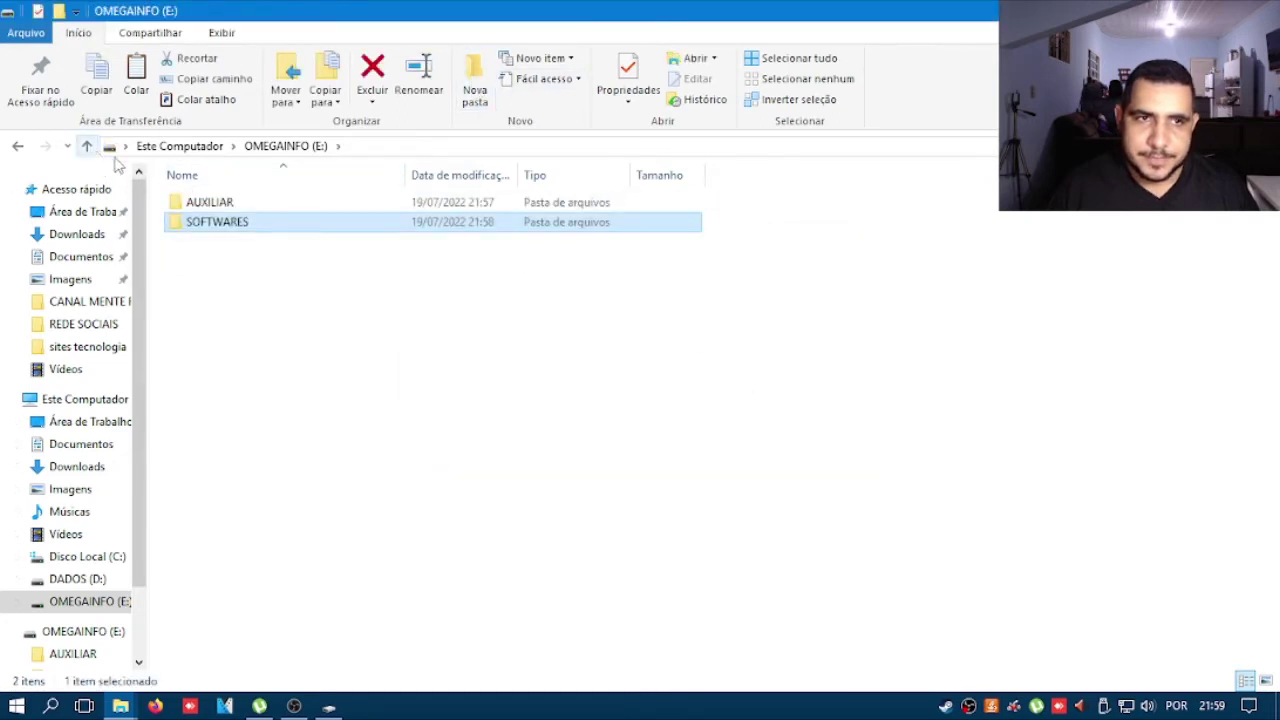
Step: Try to create a new folder inside AUXILIAR, cancel, and go back to the drive's root
double_click(209, 202)
left_click(475, 88)
left_click(626, 437)
left_click(809, 431)
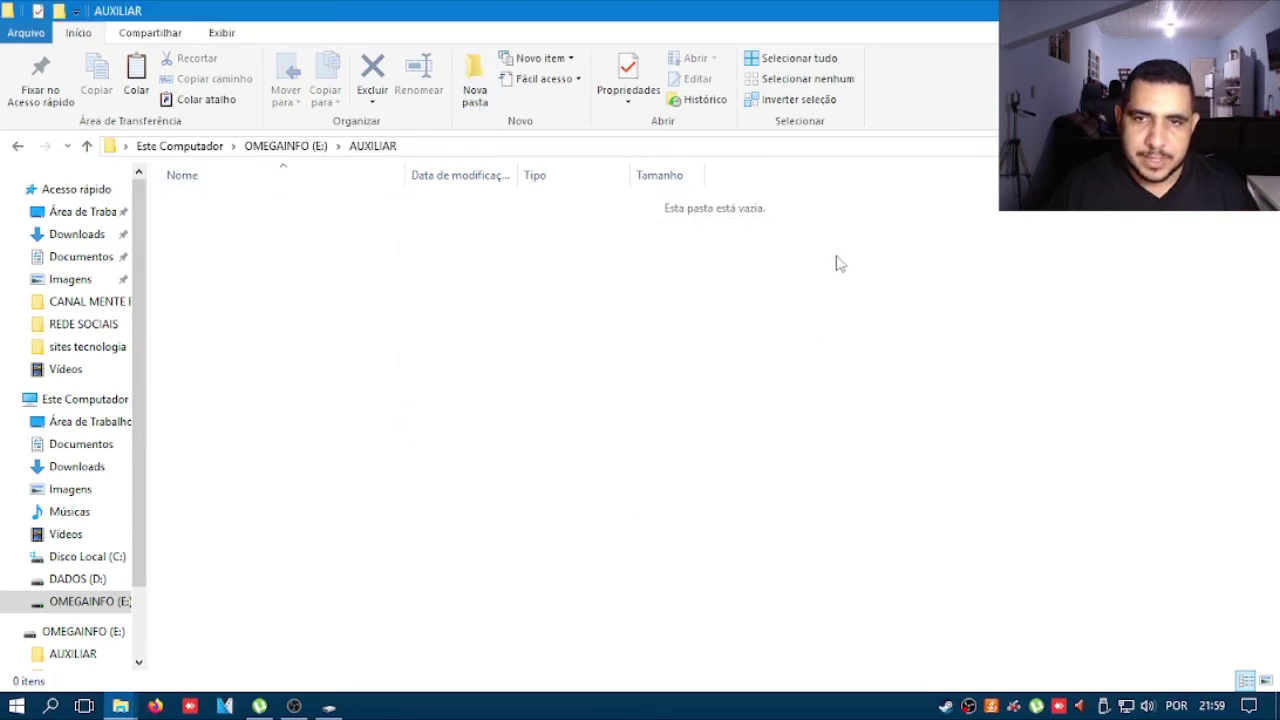
left_click(87, 147)
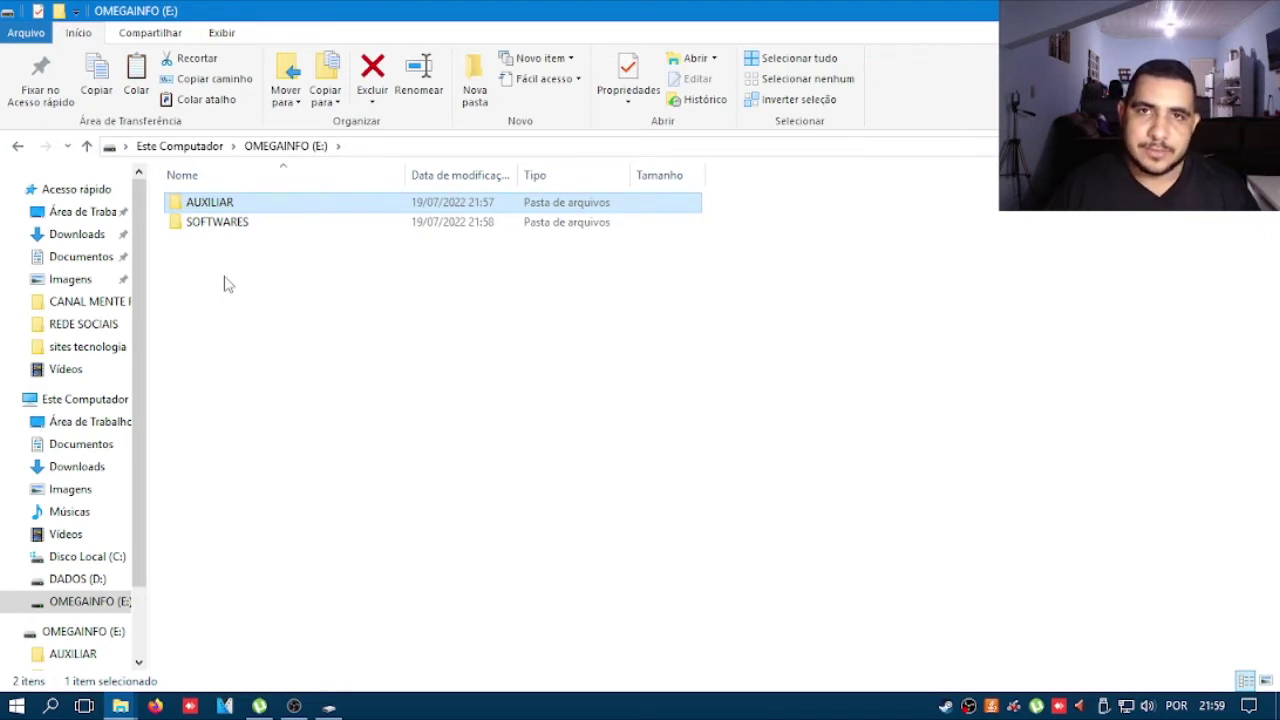
Step: Allow Controle total for Todos in the security permissions of the AUXILIAR folder
right_click(207, 205)
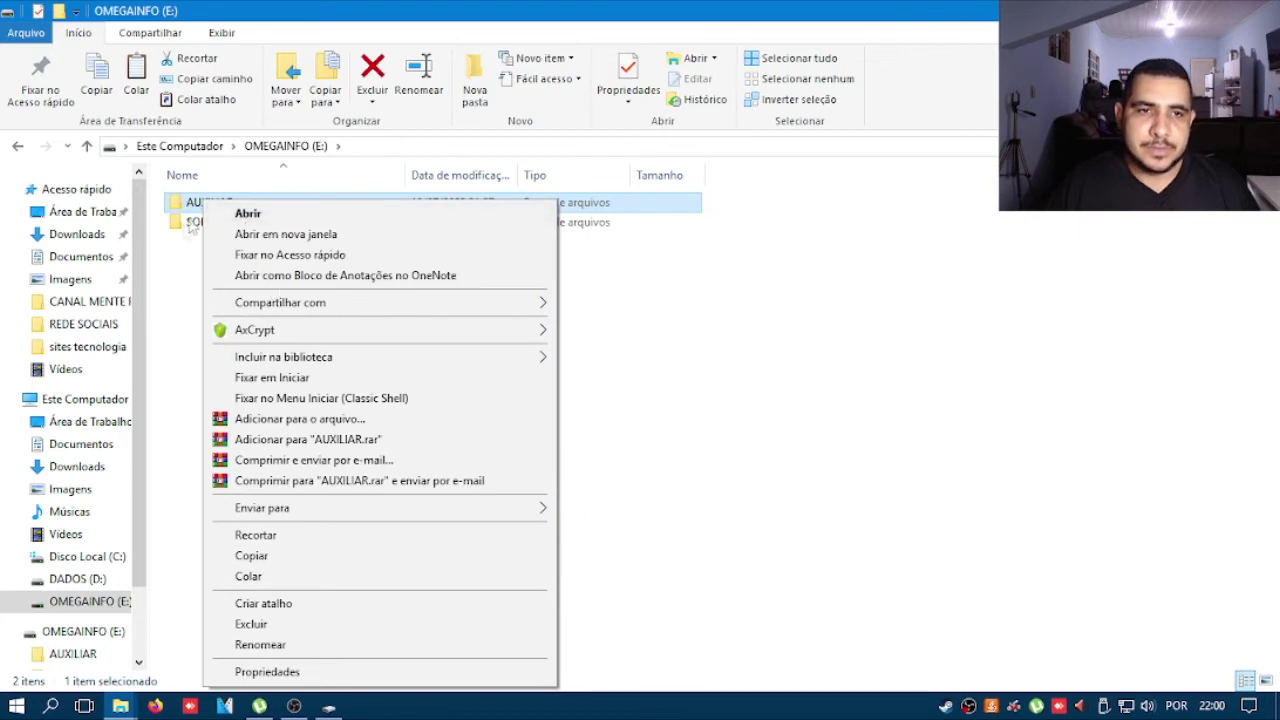
left_click(277, 672)
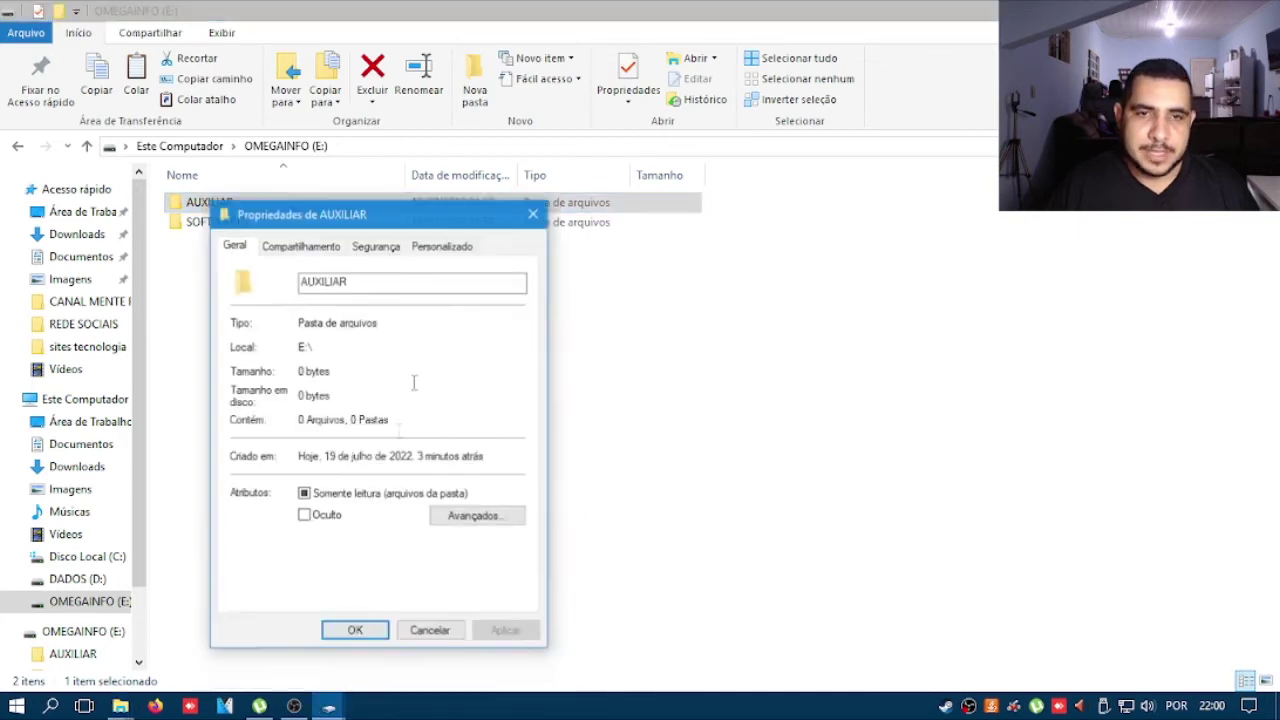
left_click(376, 247)
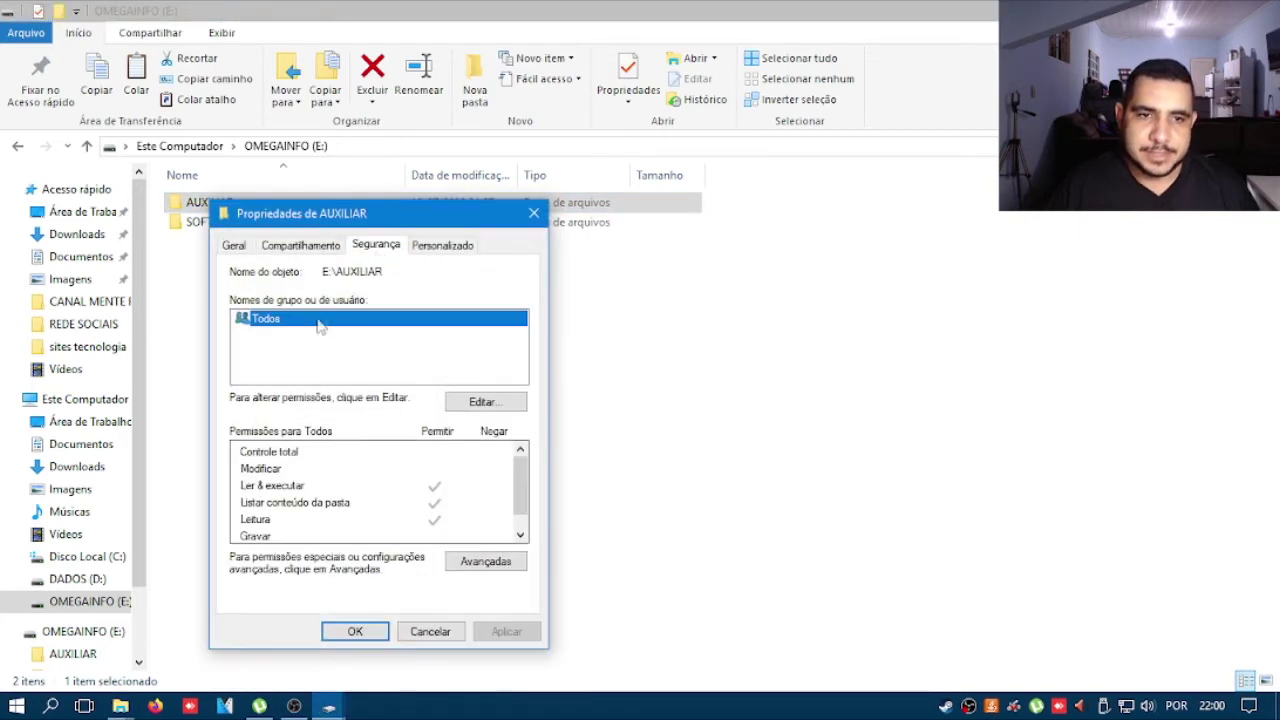
left_click(453, 403)
left_click(465, 538)
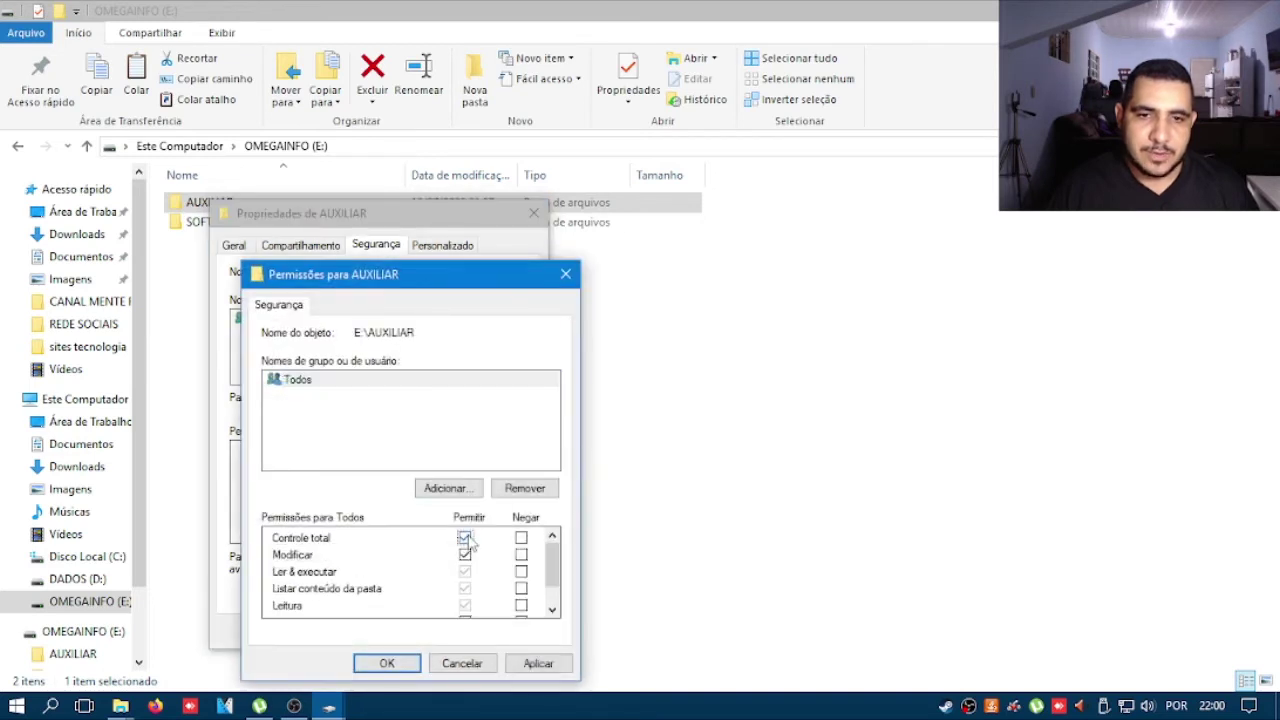
left_click(530, 664)
left_click(395, 665)
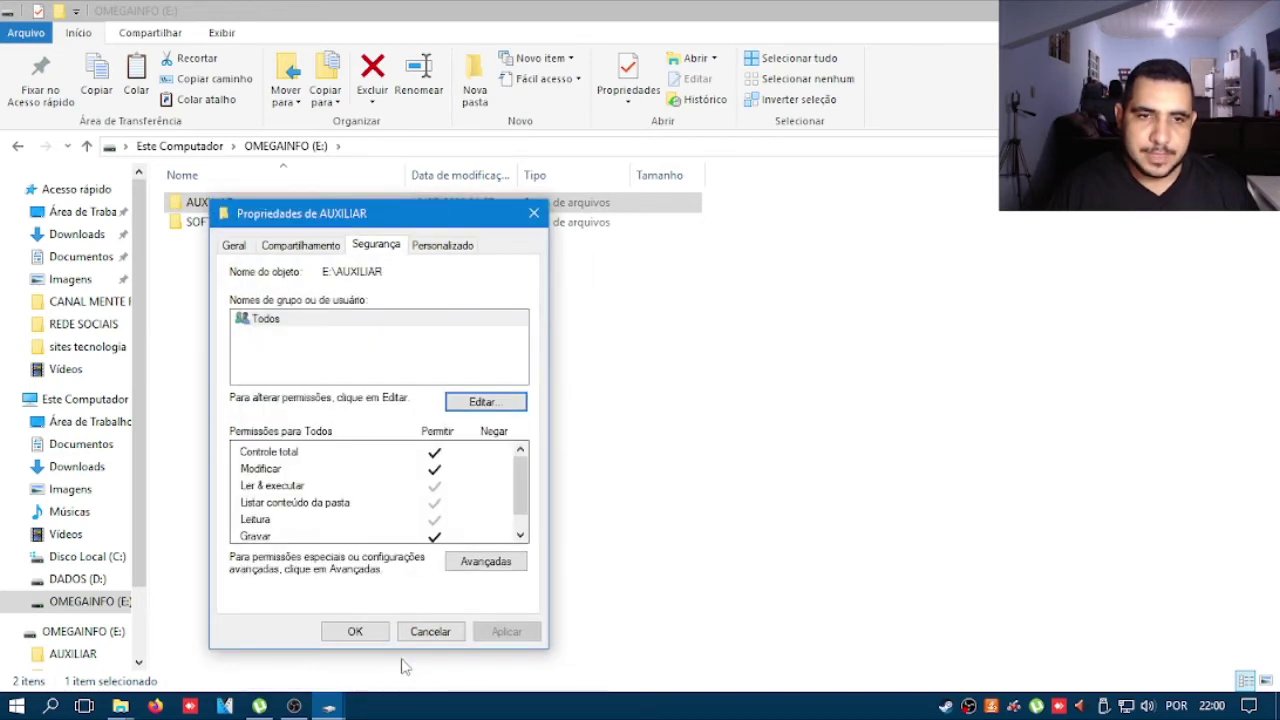
left_click(380, 634)
Step: Create a test folder inside AUXILIAR and permanently delete it
double_click(229, 202)
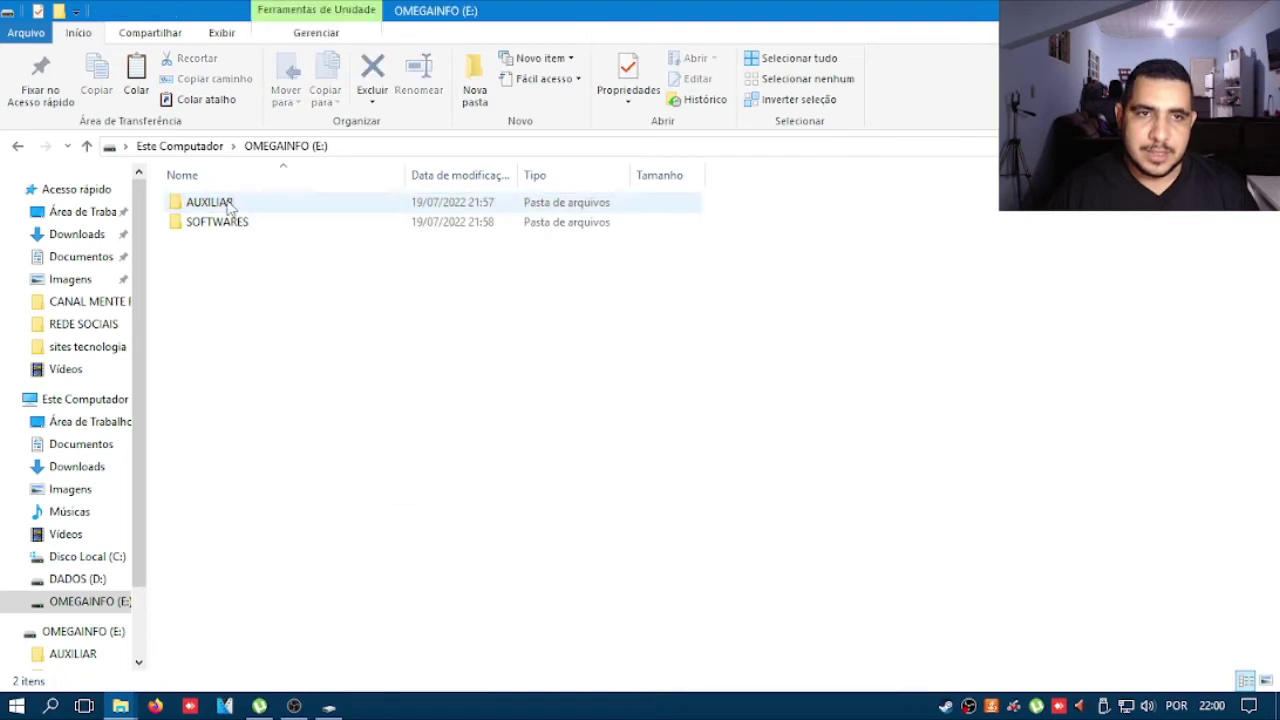
left_click(475, 80)
left_click(277, 367)
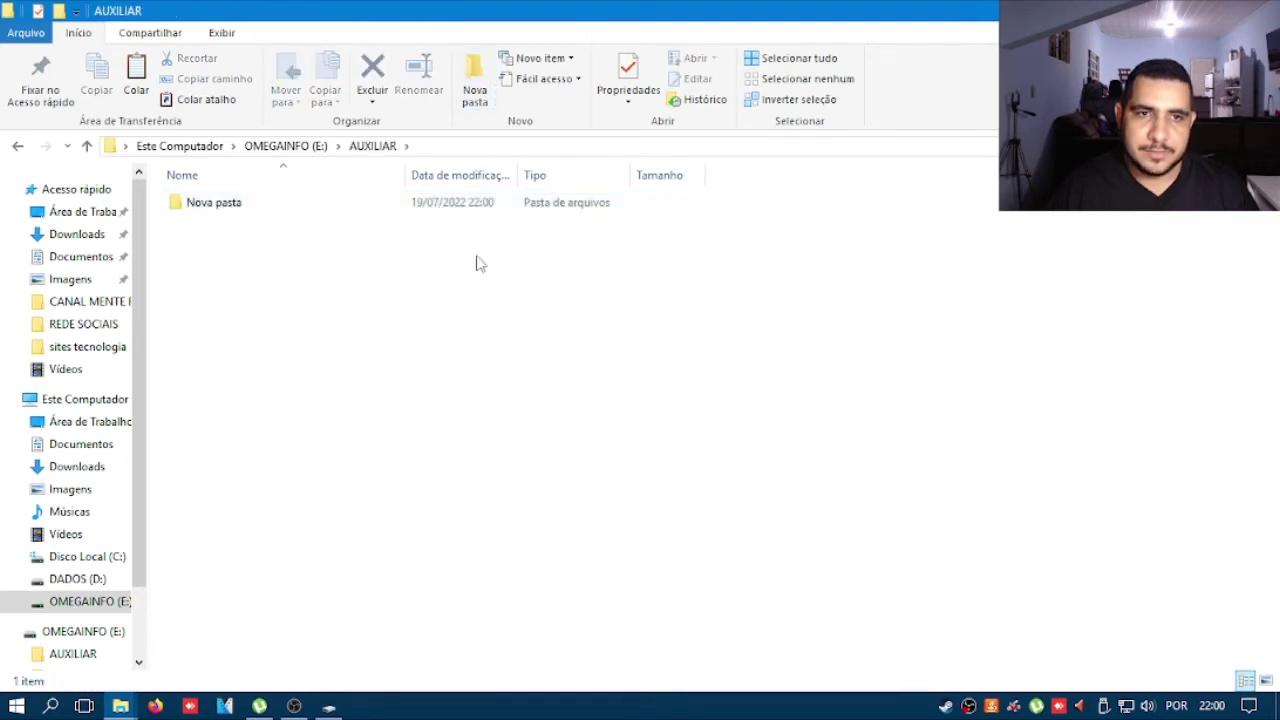
left_click(246, 211)
key("shift+Delete")
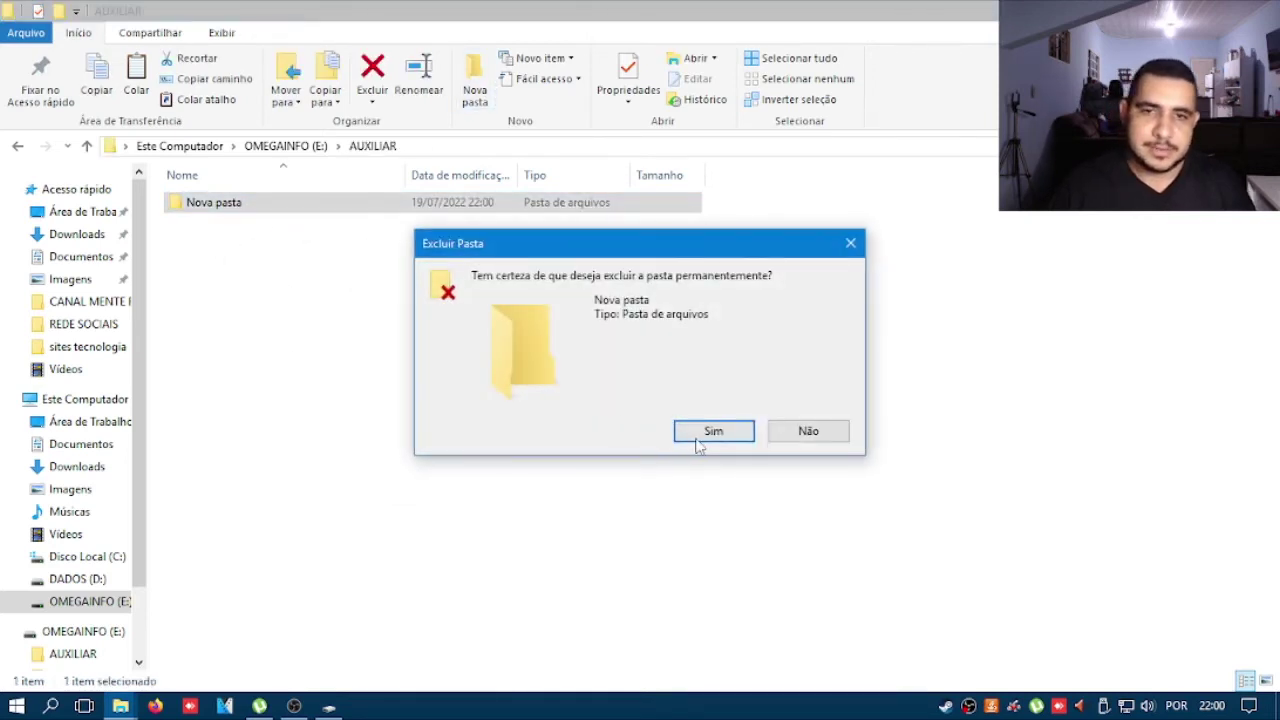
left_click(708, 435)
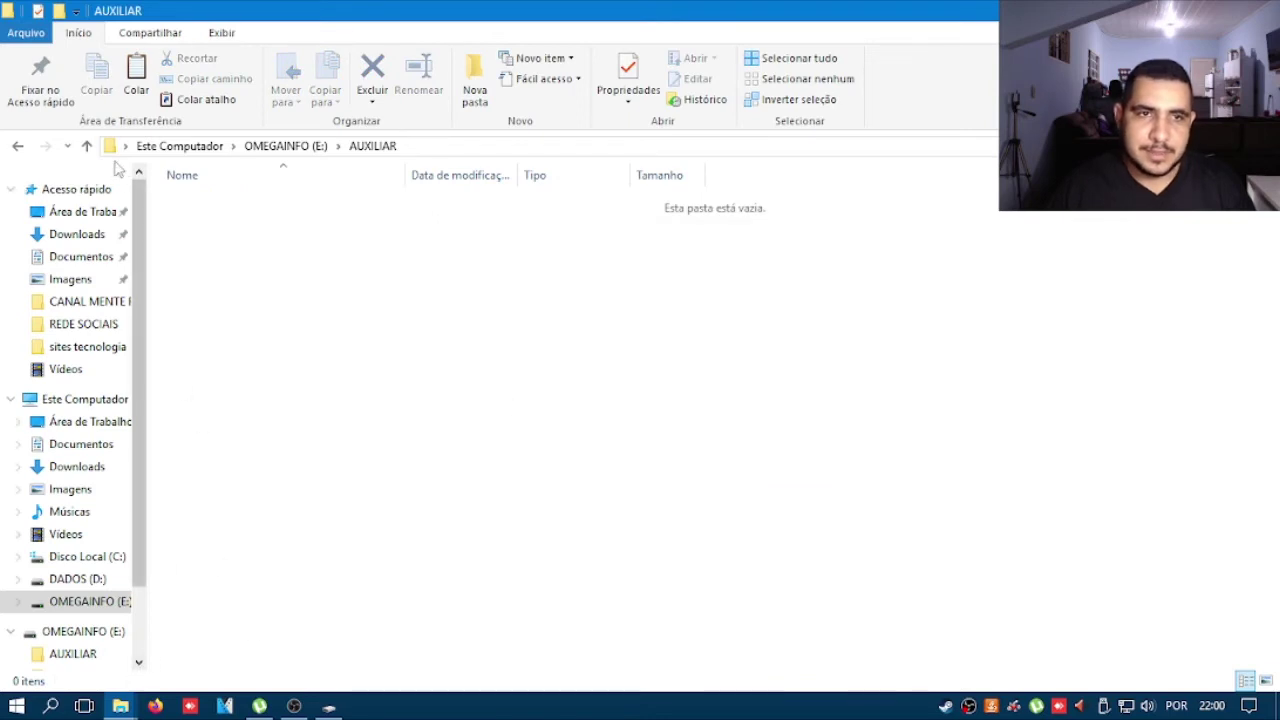
Step: Retry creating a new folder inside the SOFTWARES folder and cancel the attempt
left_click(87, 146)
double_click(232, 222)
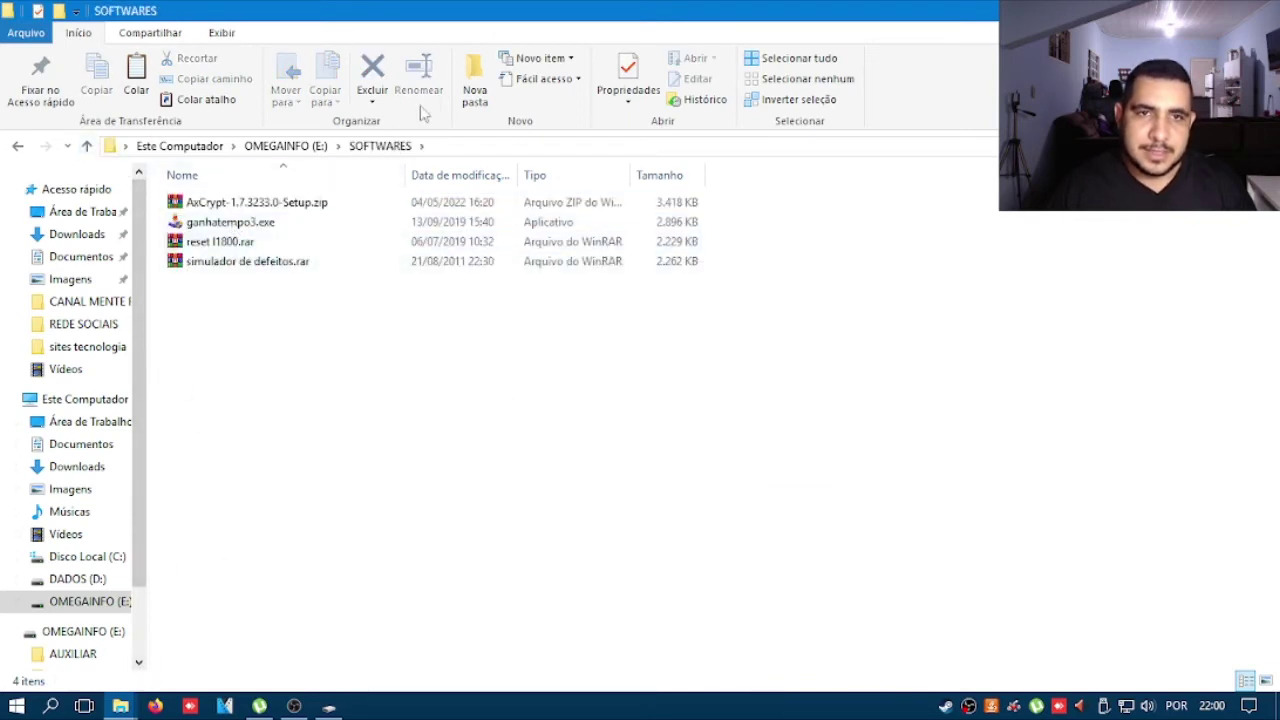
left_click(475, 75)
left_click(640, 435)
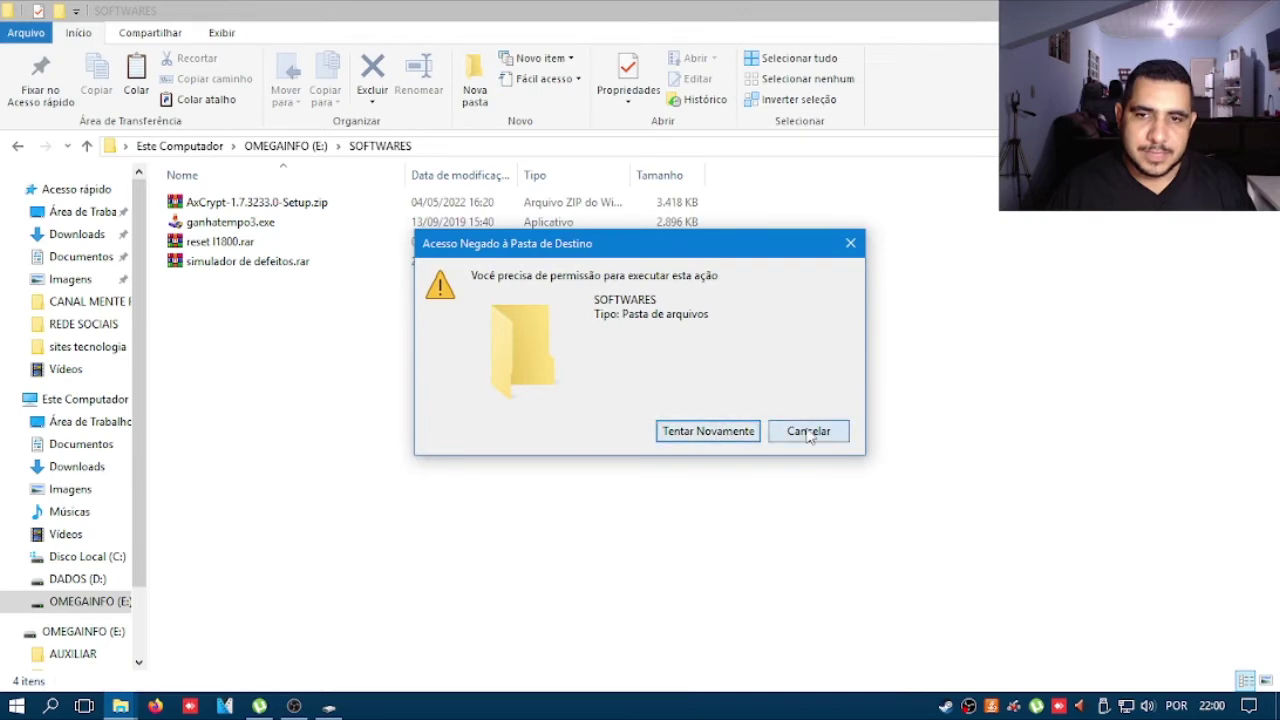
left_click(807, 429)
Step: Open AxCrypt-1.7.3233.0-Setup.zip from SOFTWARES to check that it is readable, close it, and return to the drive's root
double_click(213, 204)
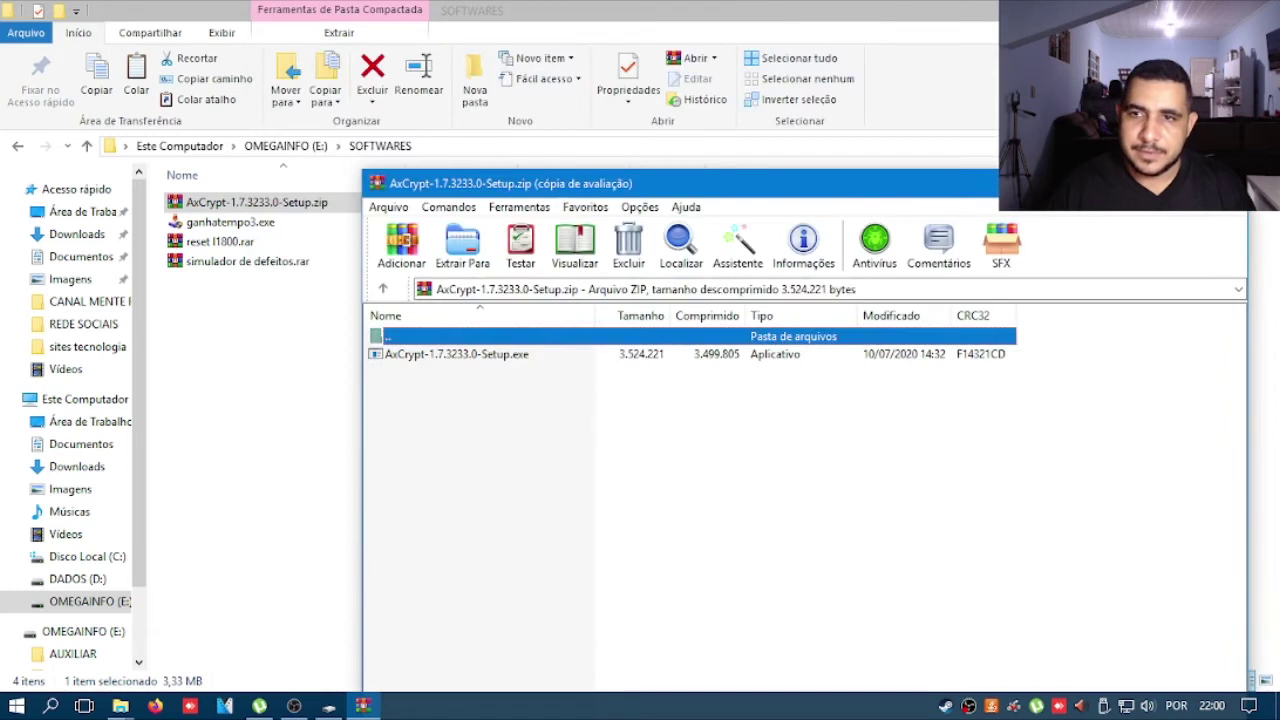
key("Escape")
left_click(87, 146)
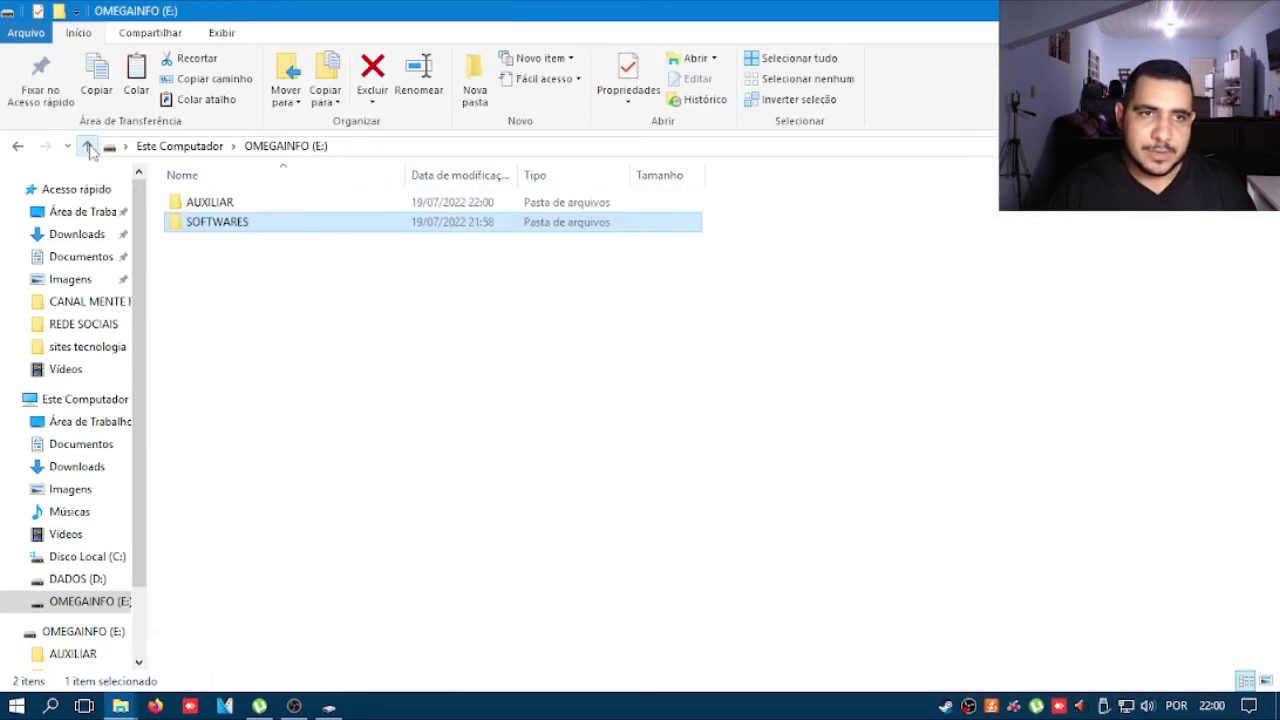
double_click(224, 226)
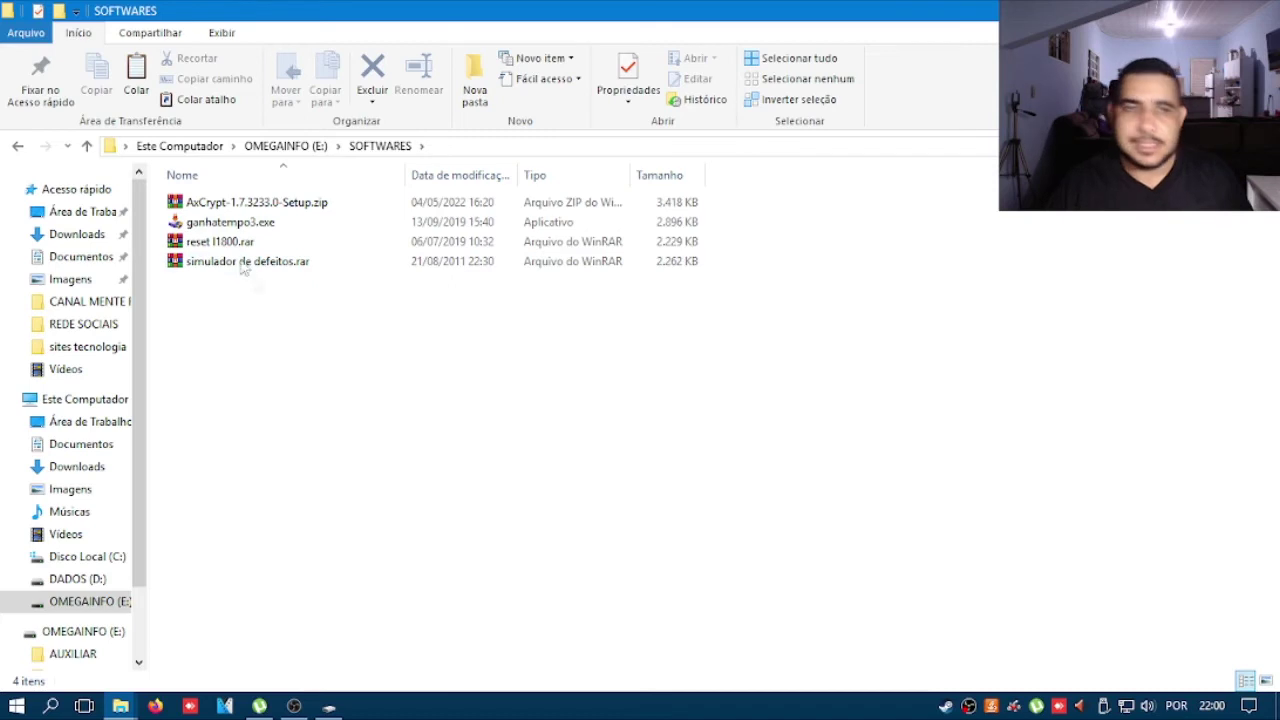
left_click(87, 147)
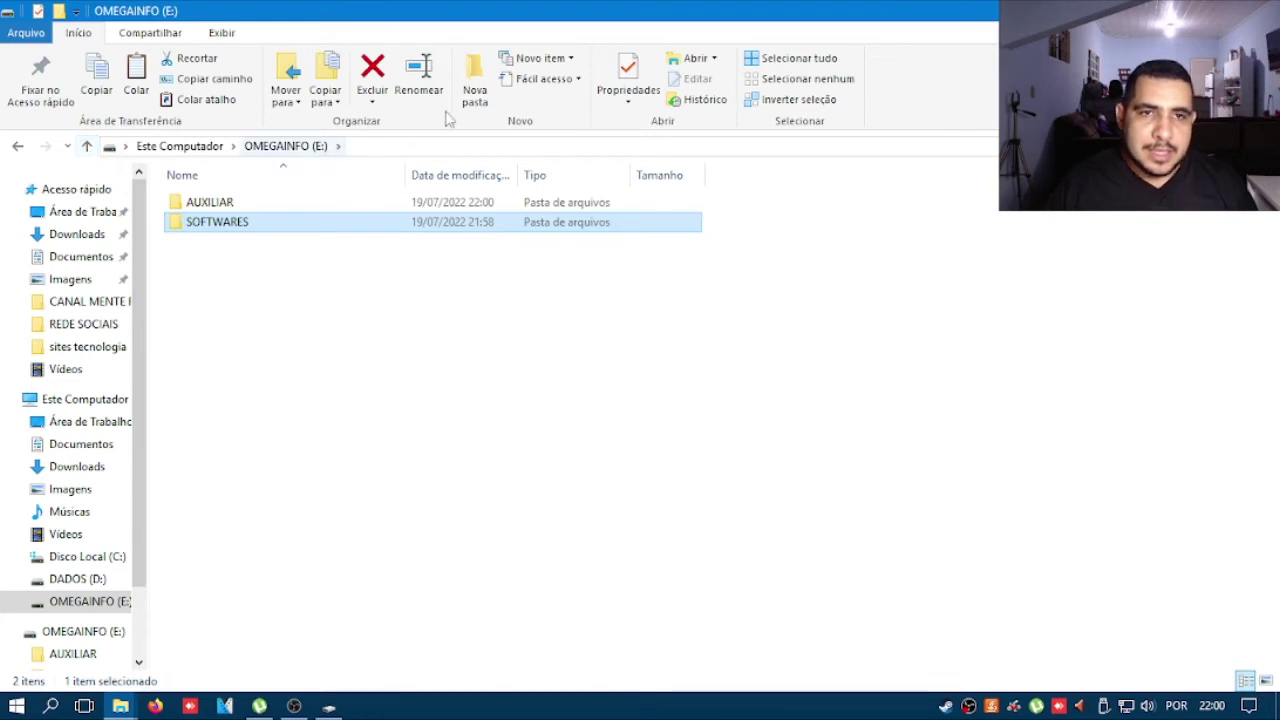
Step: Retry creating a new folder in the root of OMEGAINFO (E:) and cancel the attempt
left_click(475, 80)
left_click(707, 430)
left_click(800, 431)
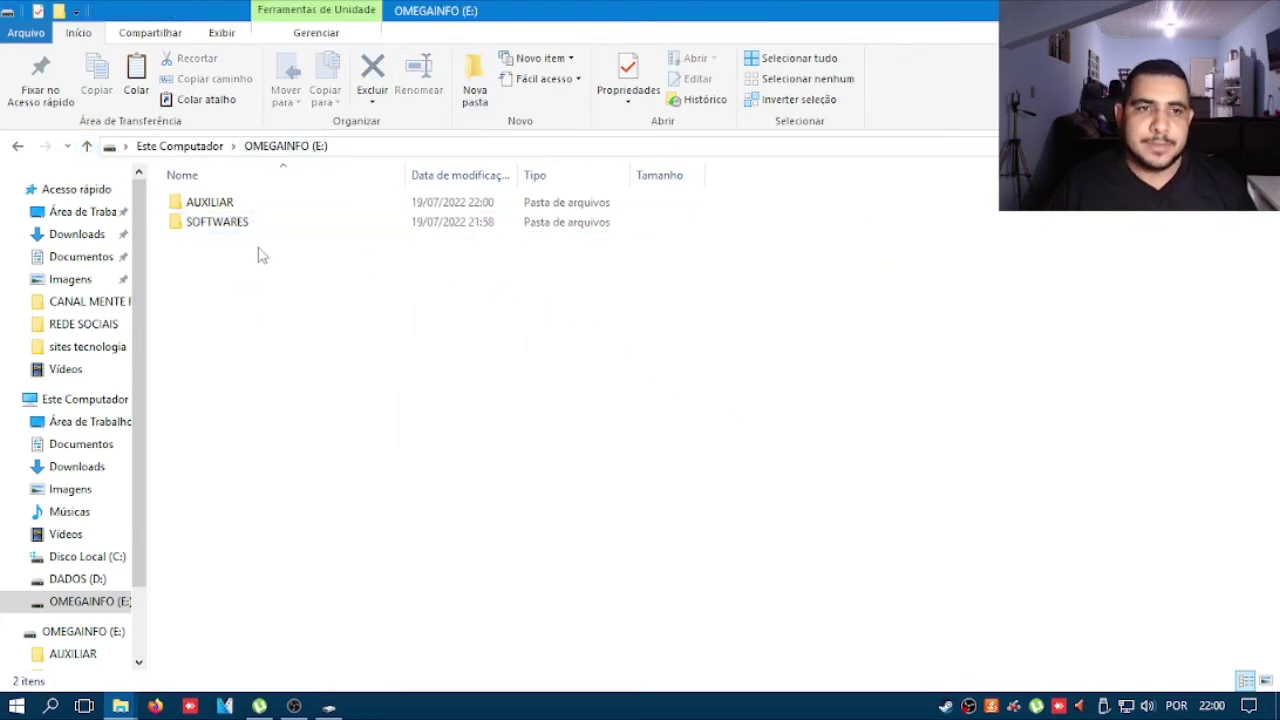
left_click(209, 202)
left_click(220, 243)
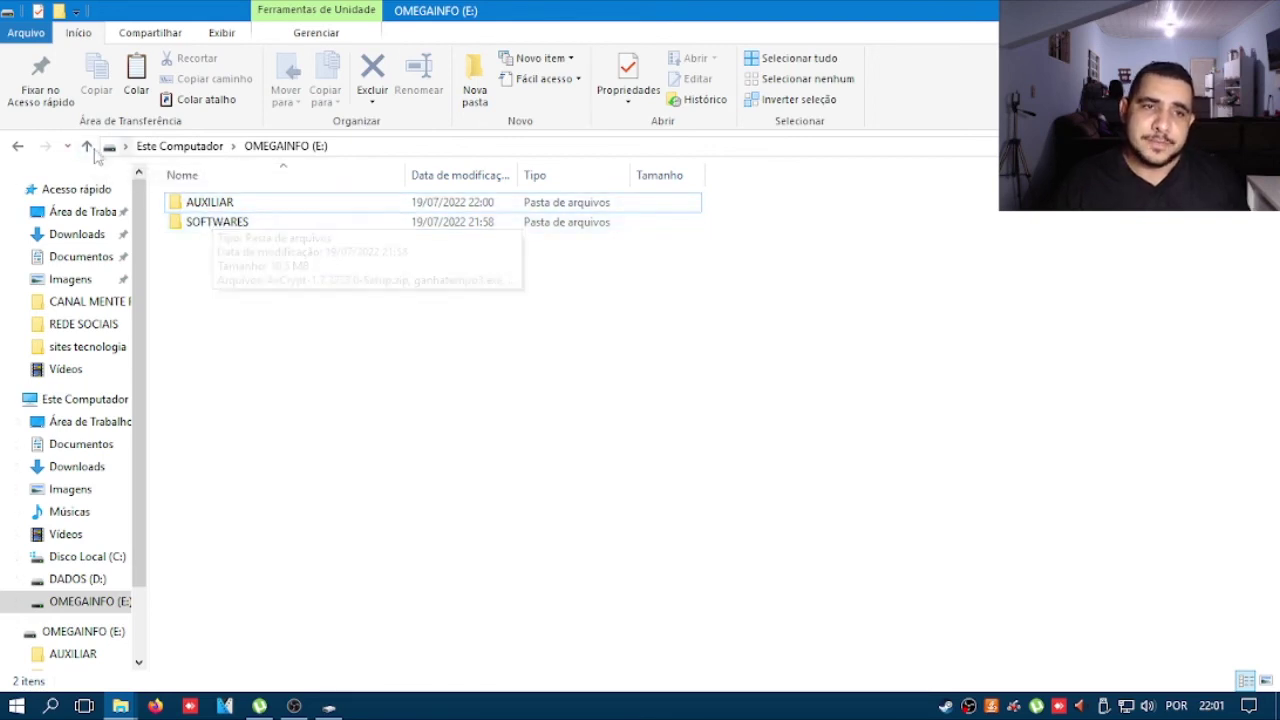
key("alt+Up")
right_click(768, 368)
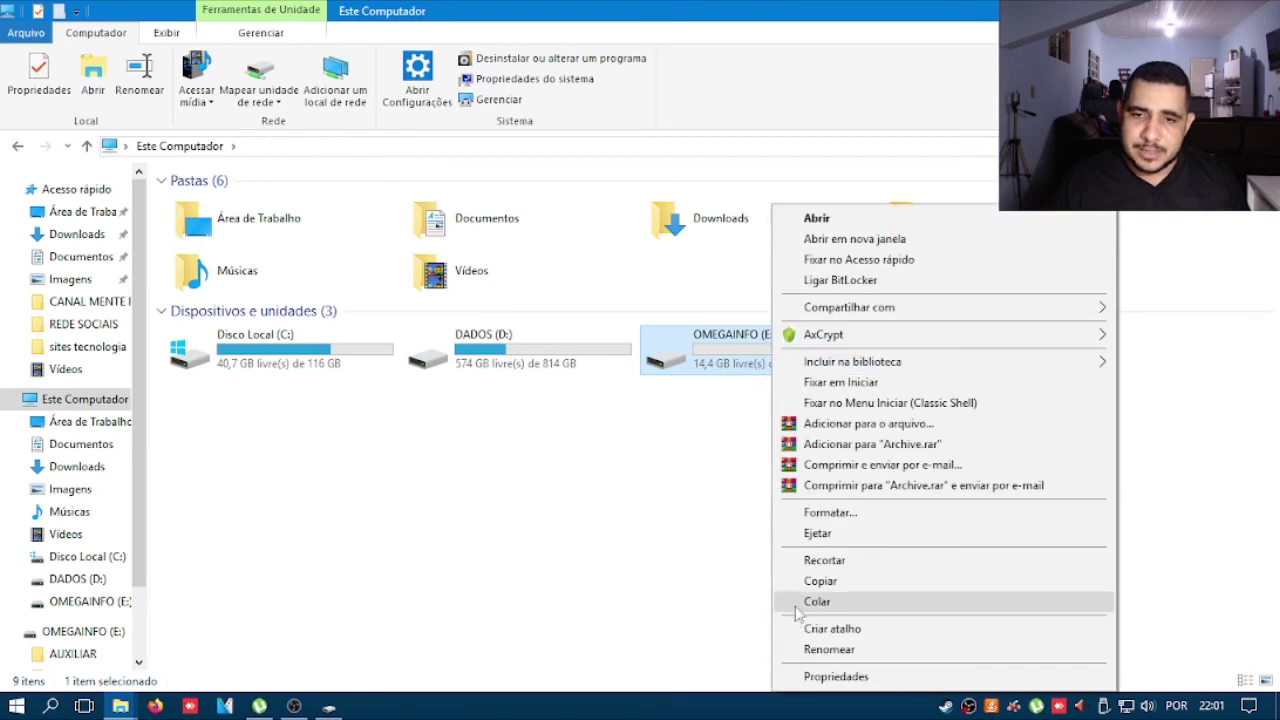
double_click(722, 355)
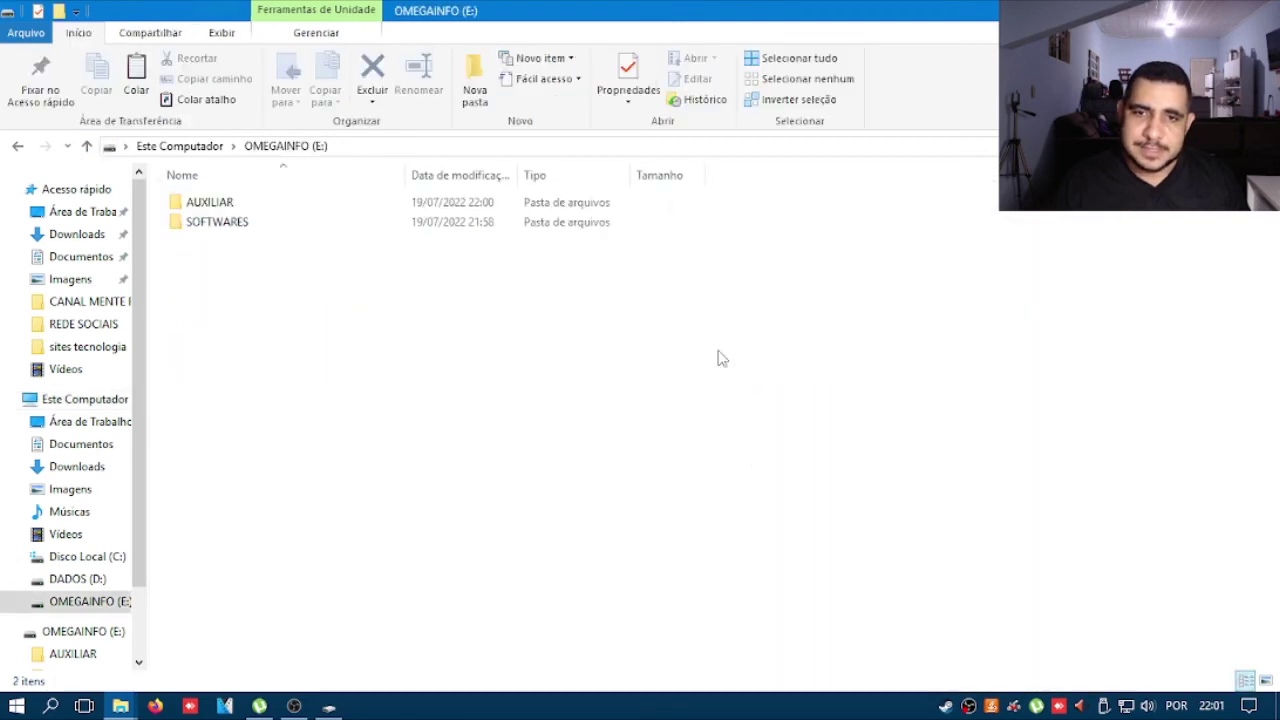
Step: Check the security permissions of Todos on the SOFTWARES folder, close its properties, and return to Este Computador
right_click(206, 229)
left_click(295, 685)
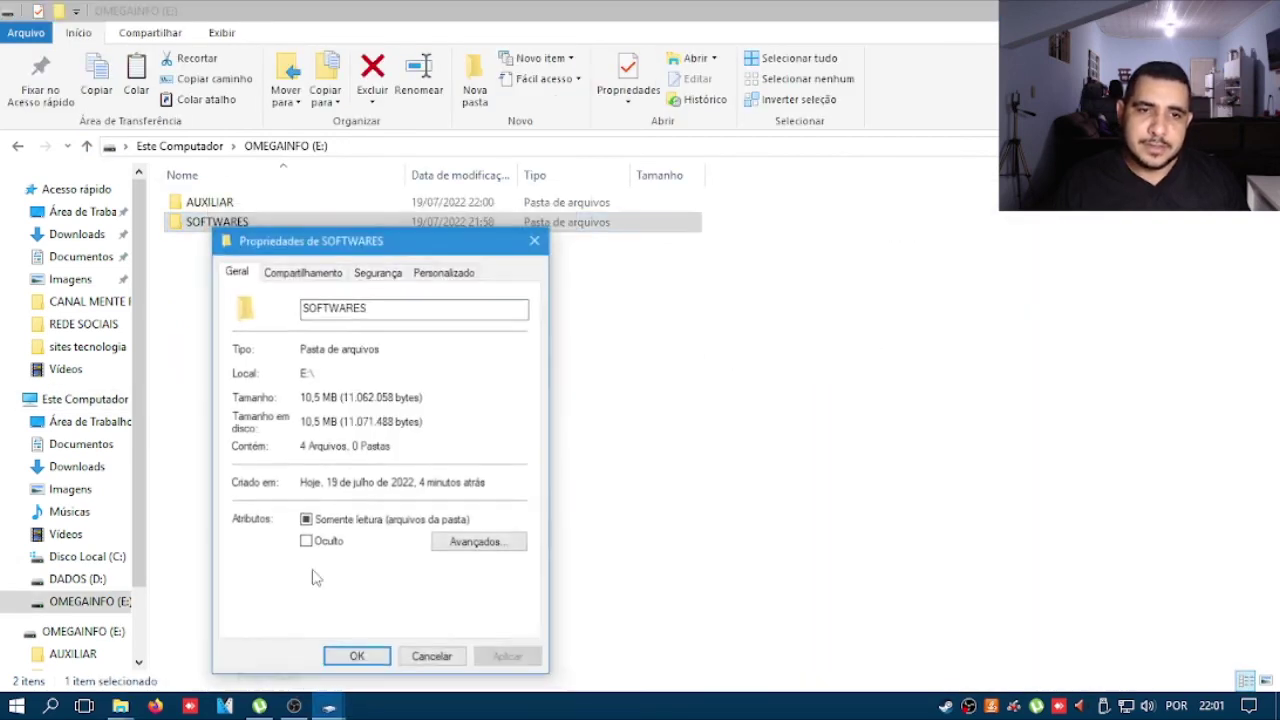
left_click(378, 271)
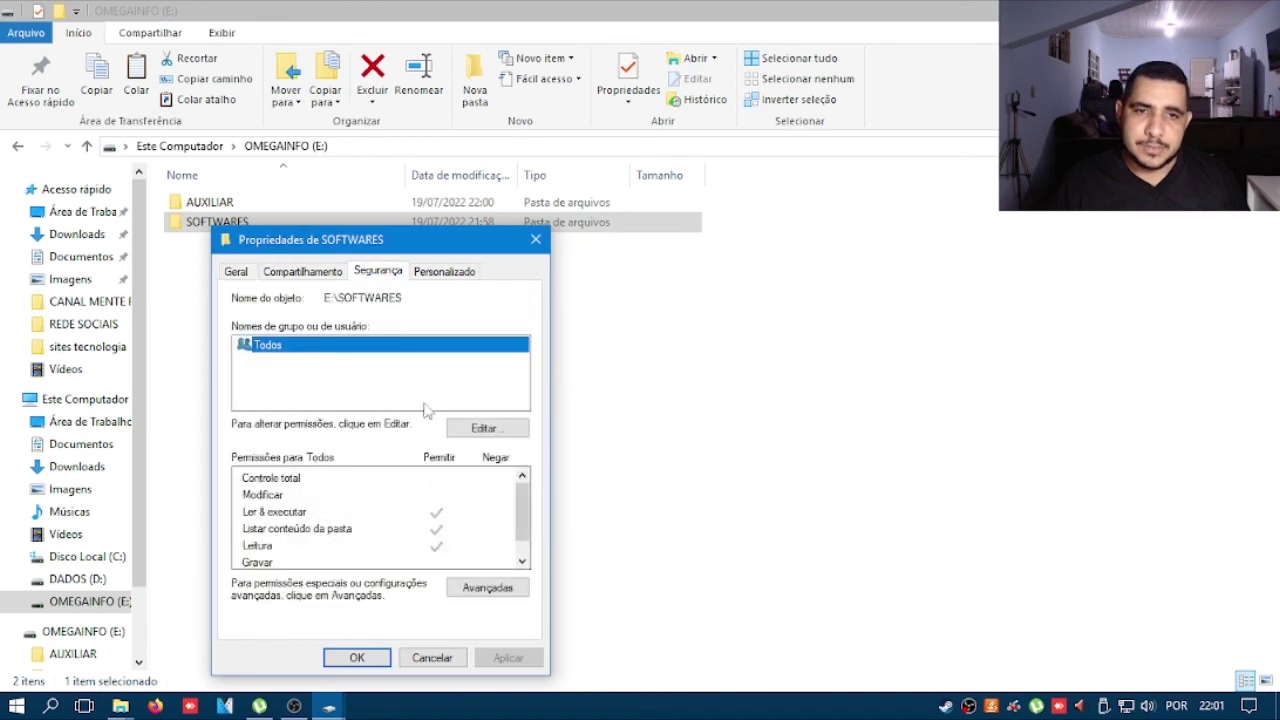
left_click(516, 244)
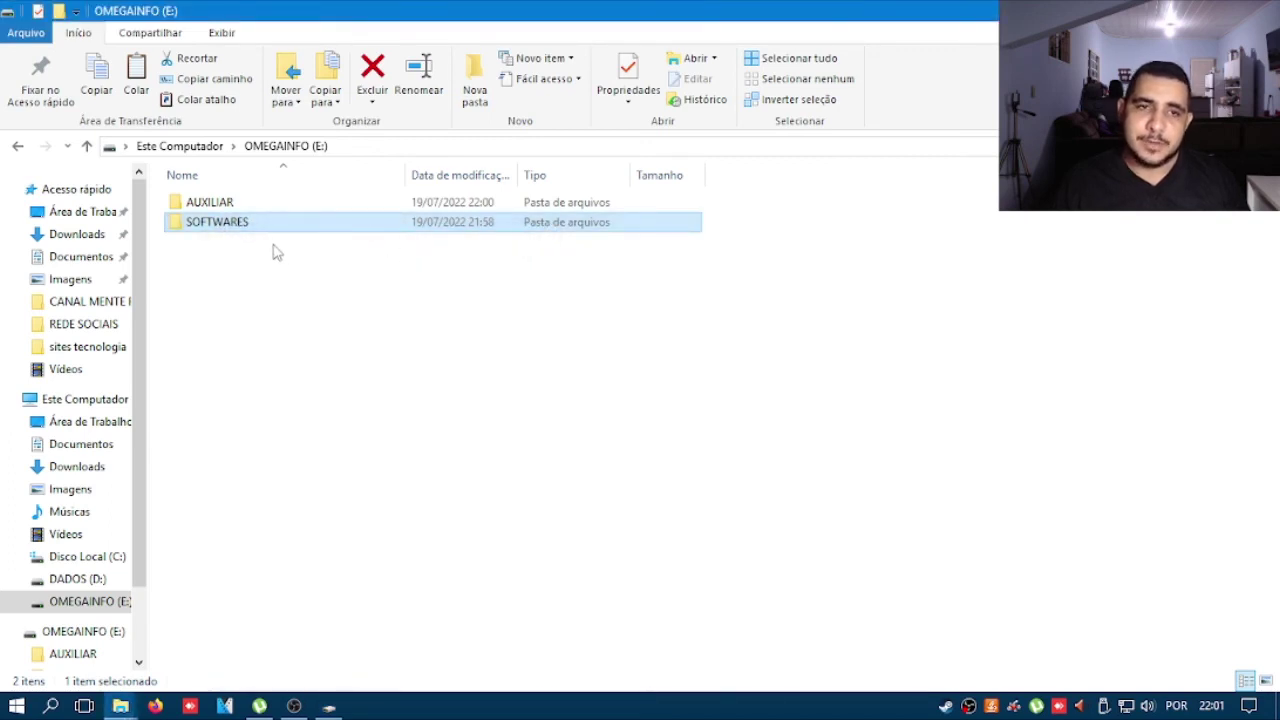
right_click(238, 231)
left_click(723, 429)
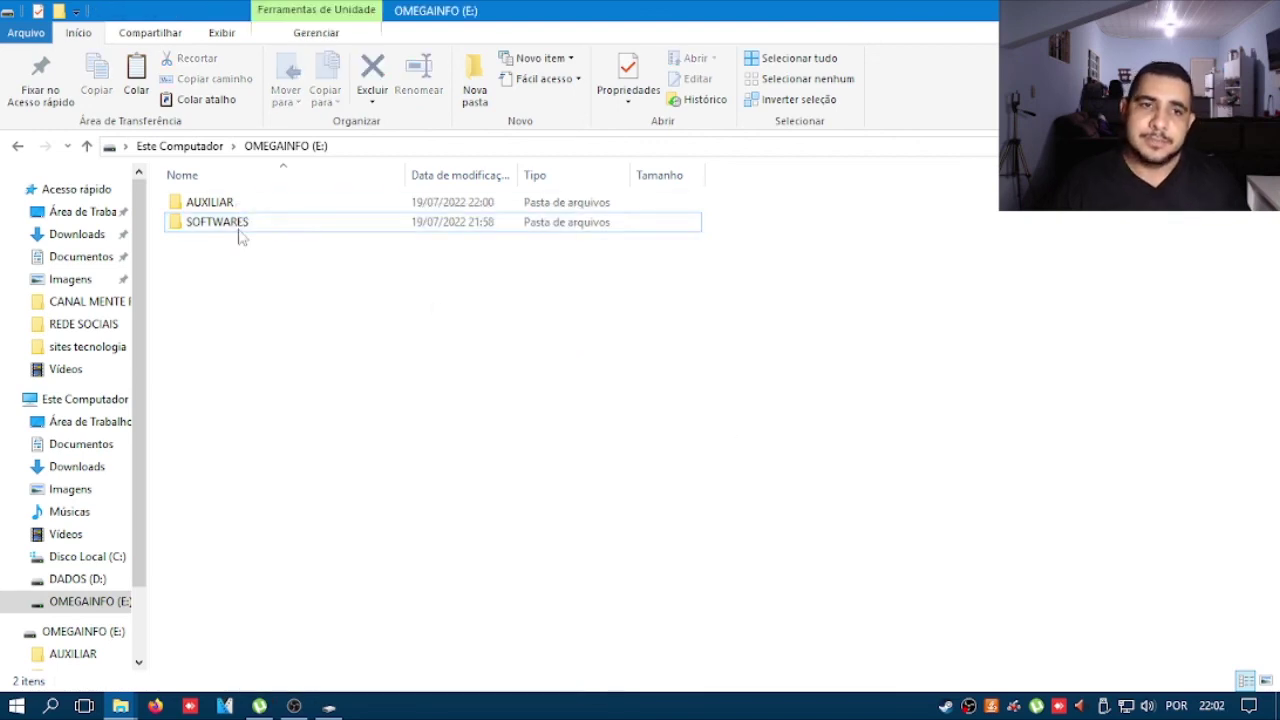
left_click(87, 146)
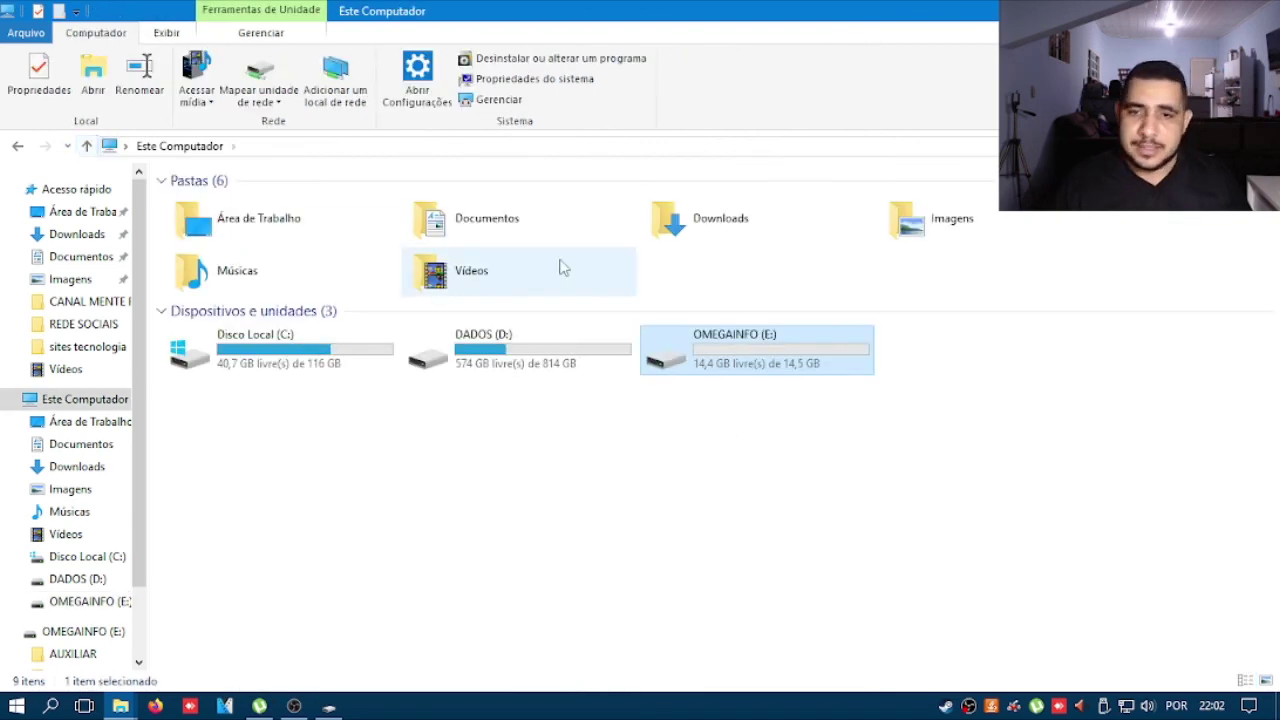